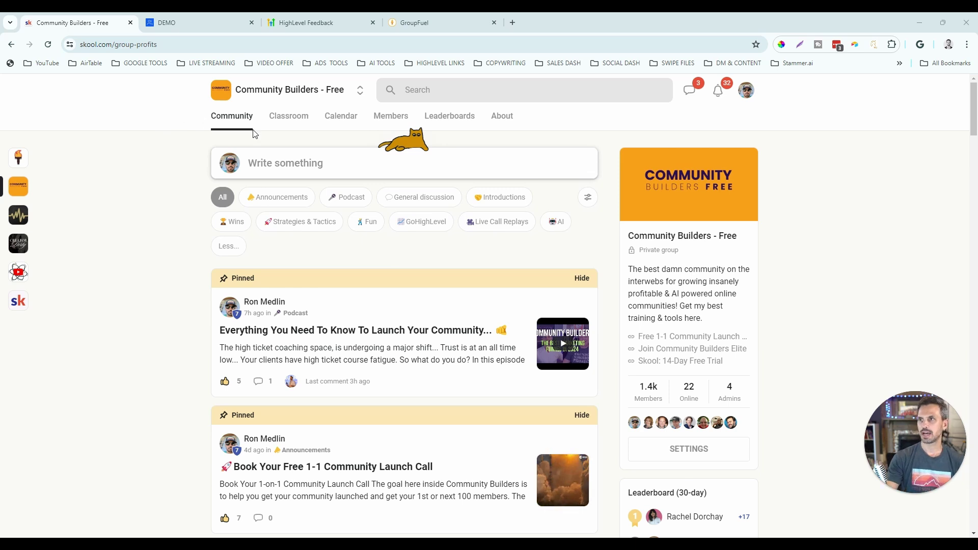
- Compare the home page of the Skool community with the home page of the DEMO community
click(182, 23)
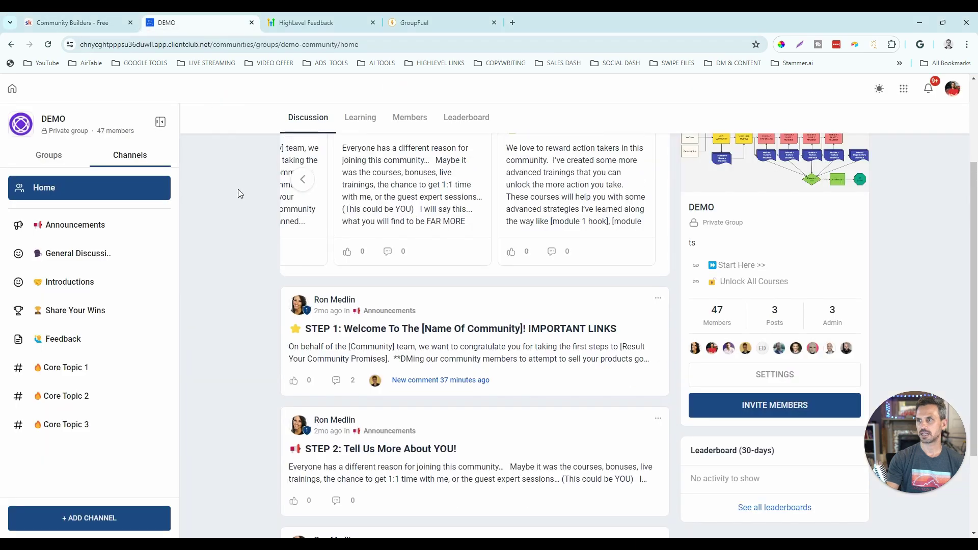
click(112, 24)
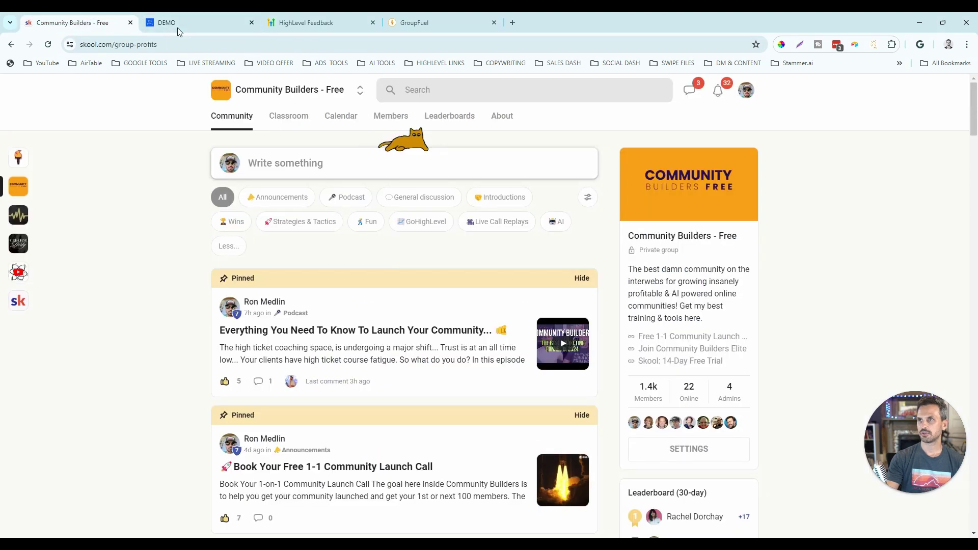
click(188, 26)
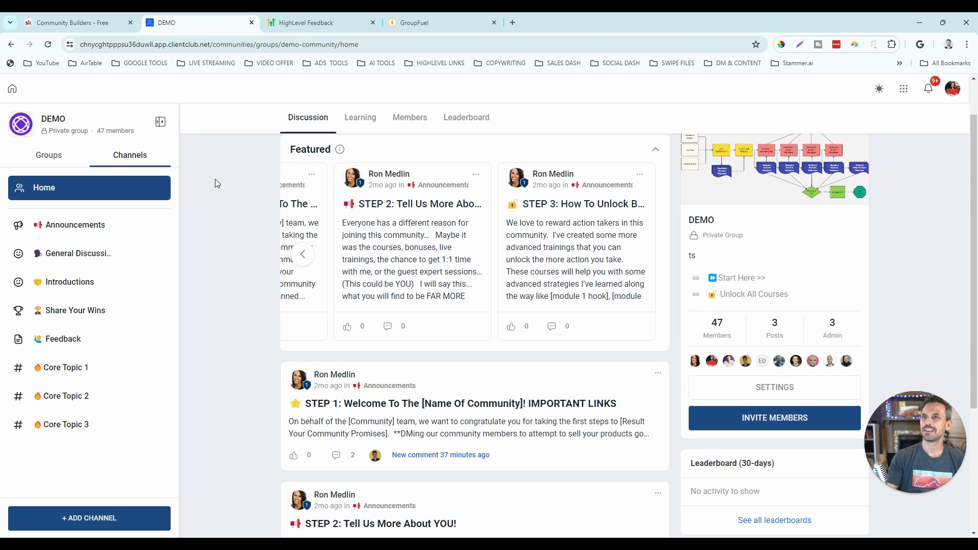
- Filter the Skool community's posts by Announcements and compare its categories with the DEMO community's channel list
click(83, 22)
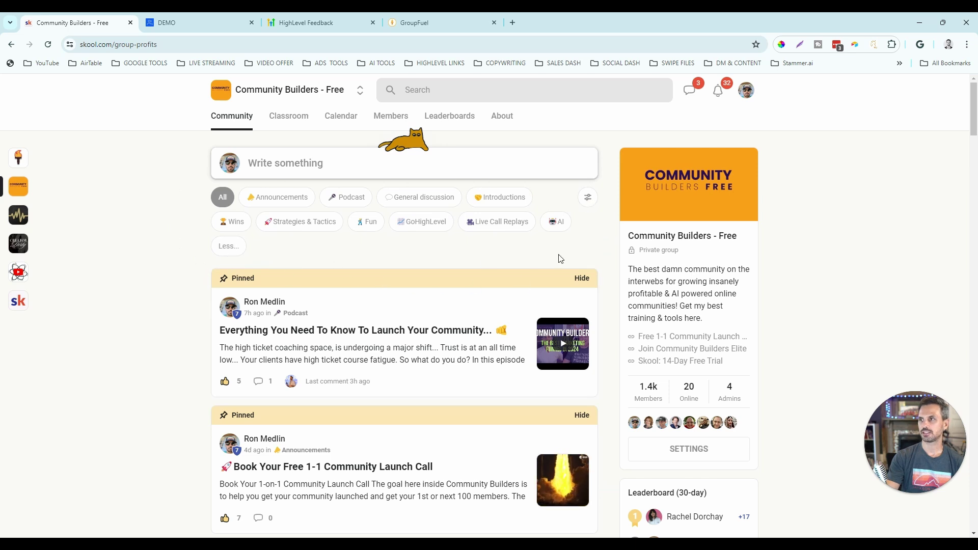
click(277, 203)
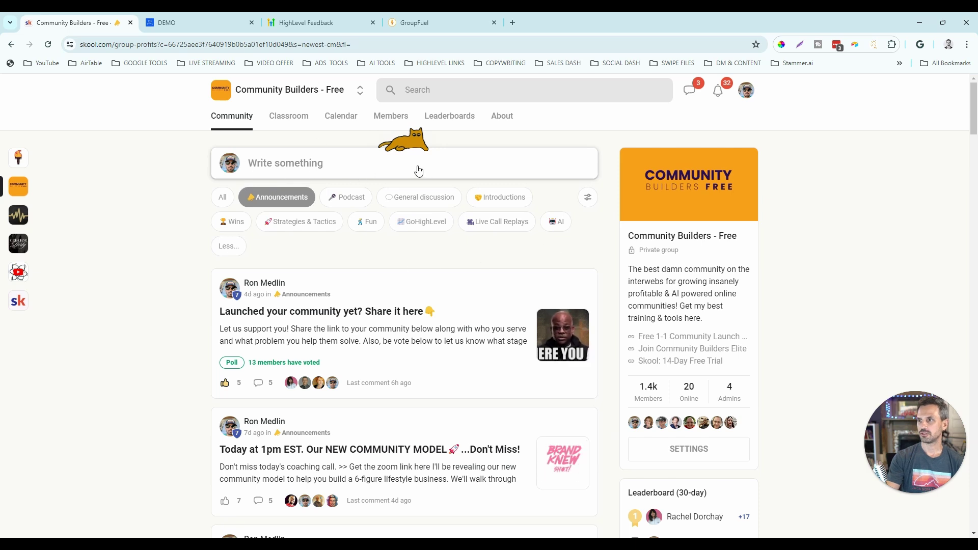
click(187, 23)
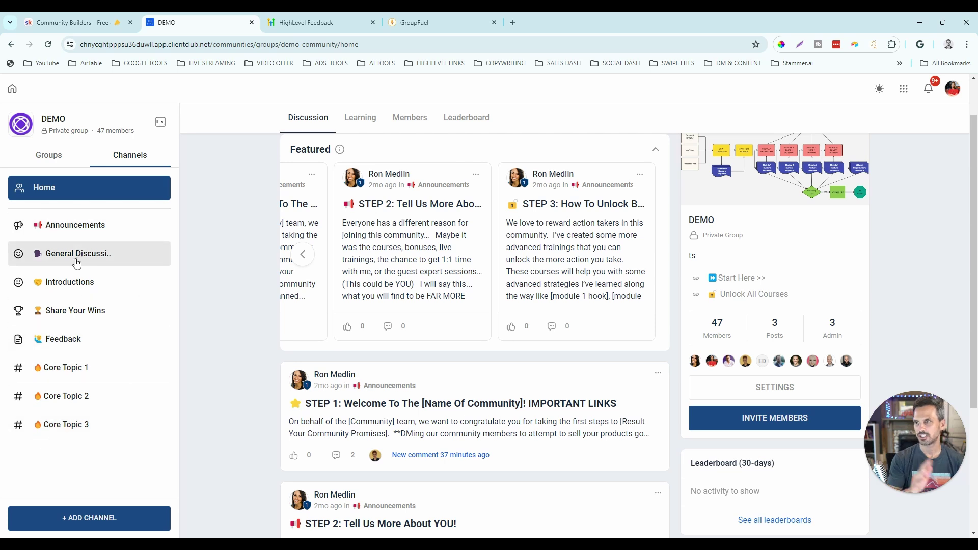
- Return to the Skool community, show posts from all categories and look through the pinned posts
key(ctrl+shift+Tab)
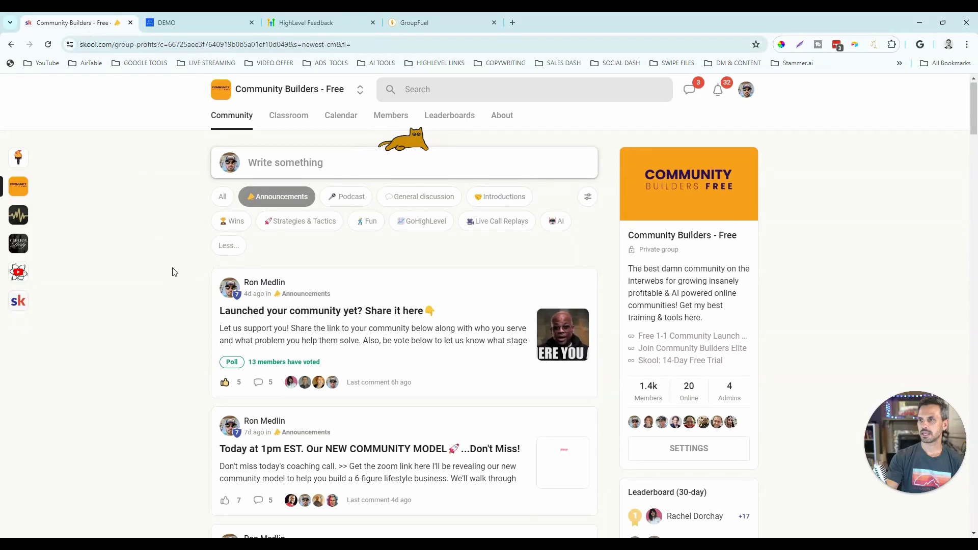
scroll(175, 262, down, 1)
scroll(194, 229, up, 1)
click(214, 198)
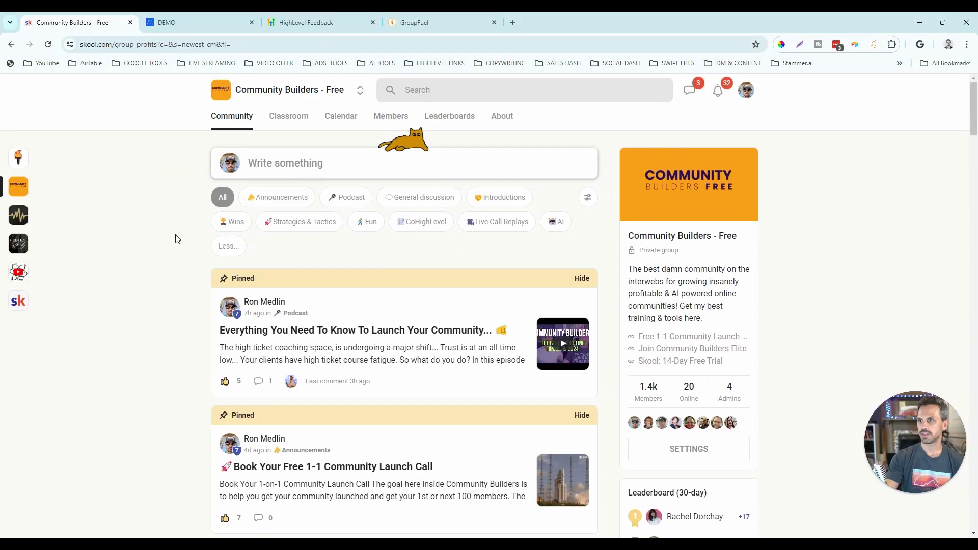
scroll(175, 236, down, 1)
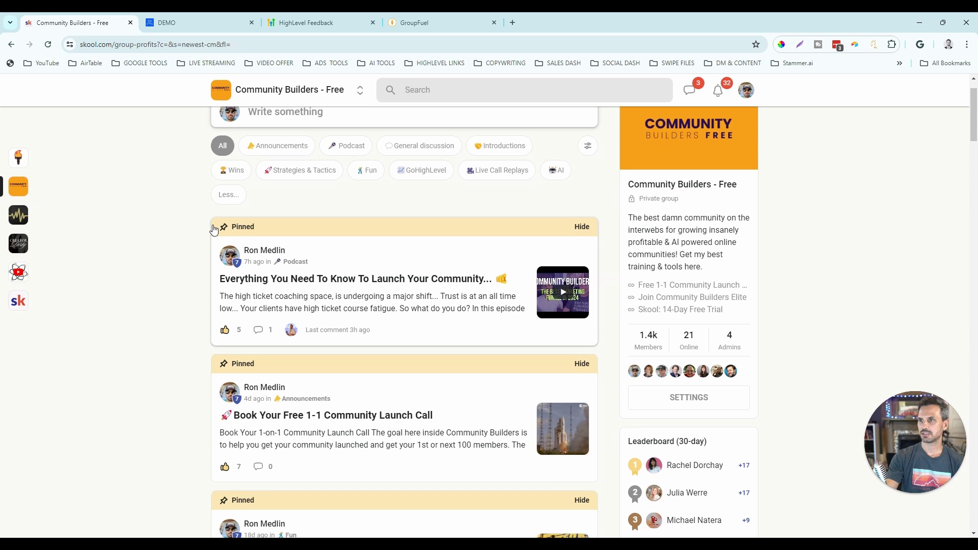
scroll(239, 204, down, 1)
scroll(275, 305, down, 2)
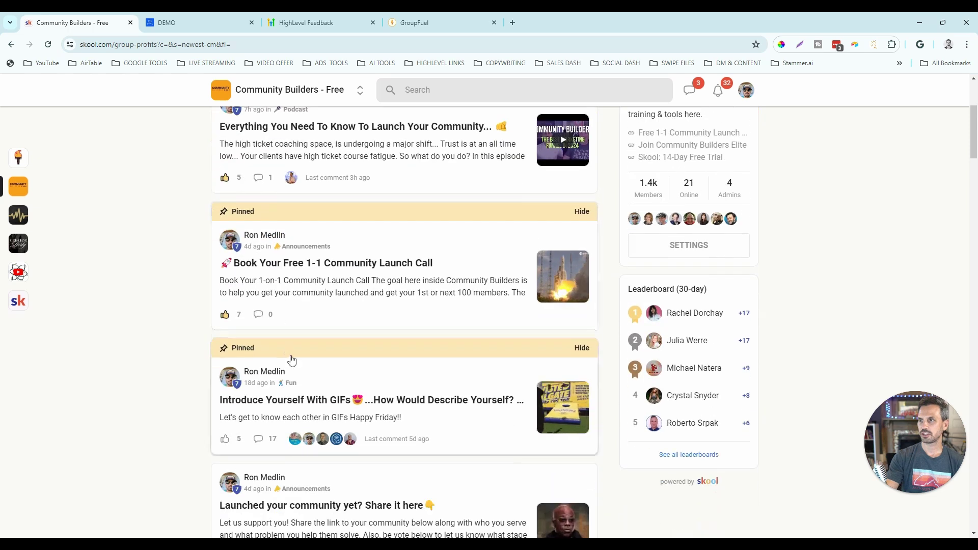
scroll(290, 356, up, 1)
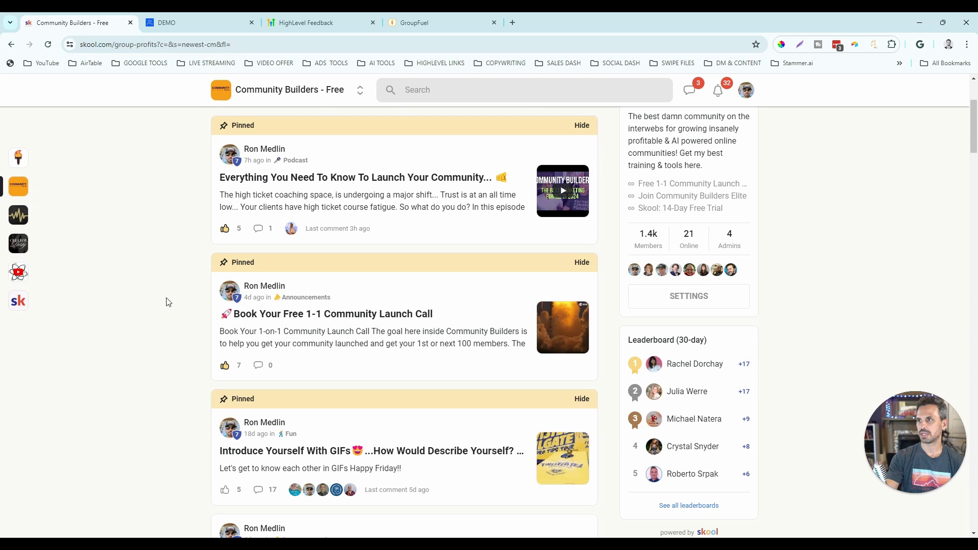
- Switch to the DEMO community and browse its featured posts back and forth, including the author's profile card
click(167, 23)
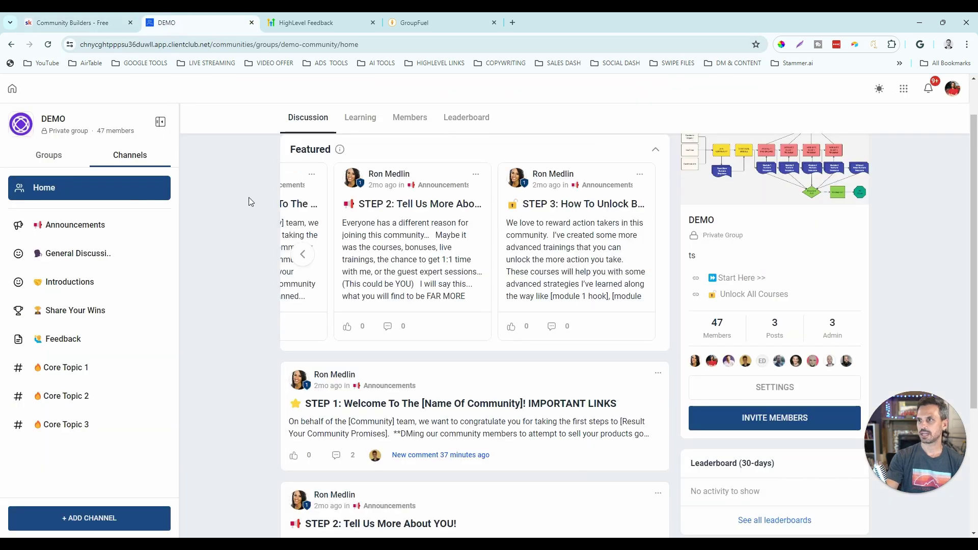
click(306, 256)
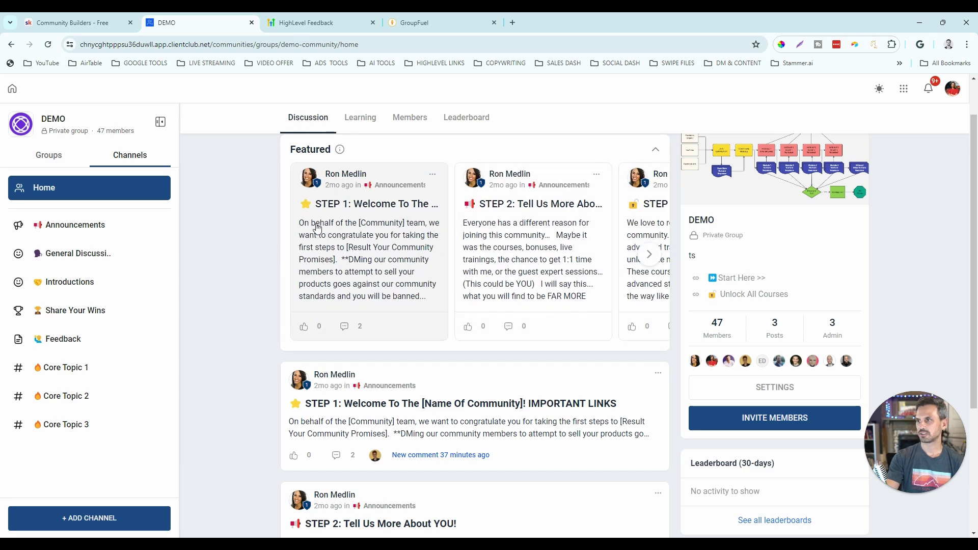
click(308, 176)
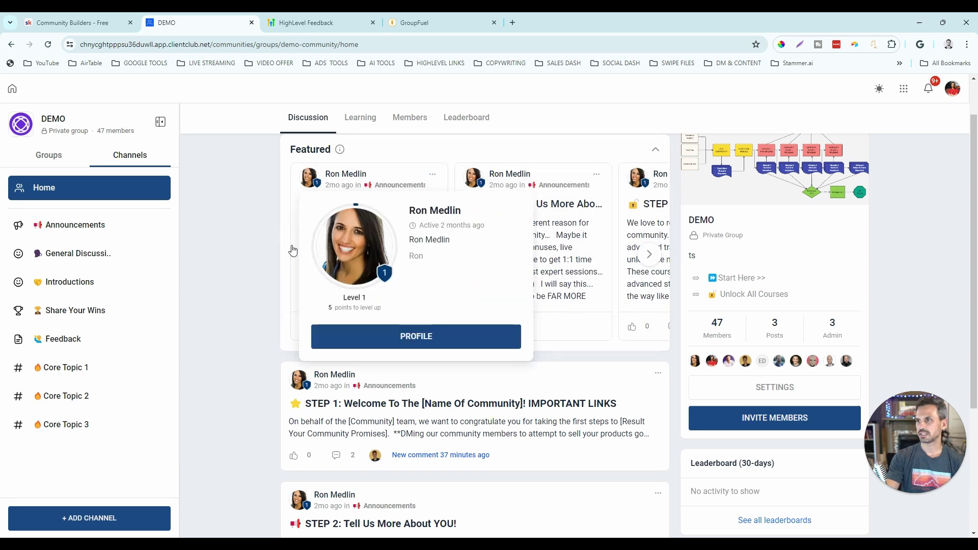
click(650, 256)
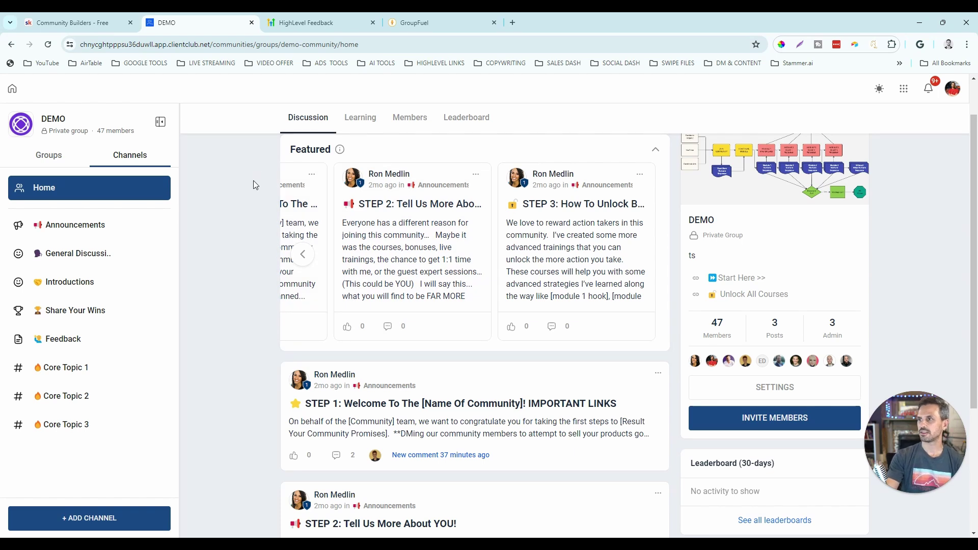
scroll(253, 181, up, 1)
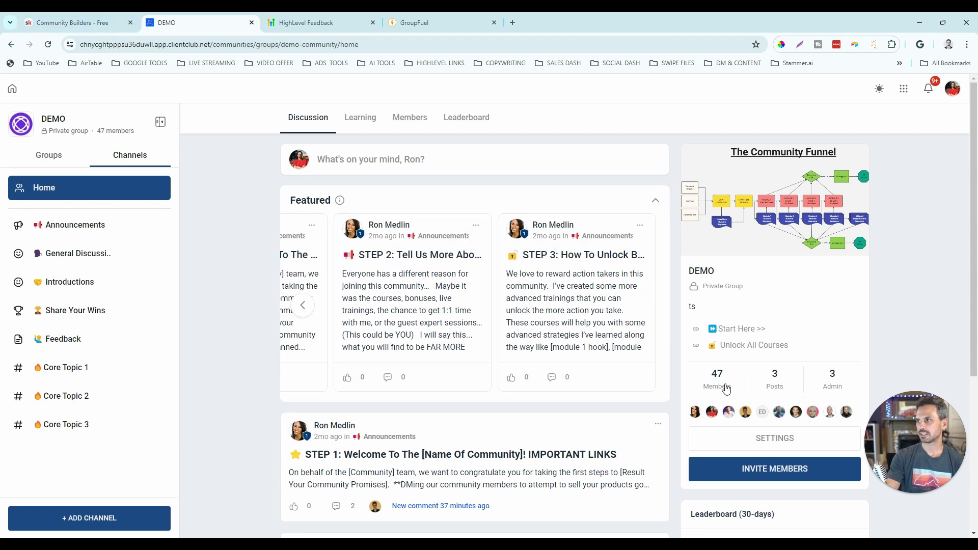
- Compare the group information, links and member figures of the Skool community with those of the DEMO community
key(ctrl+shift+Tab)
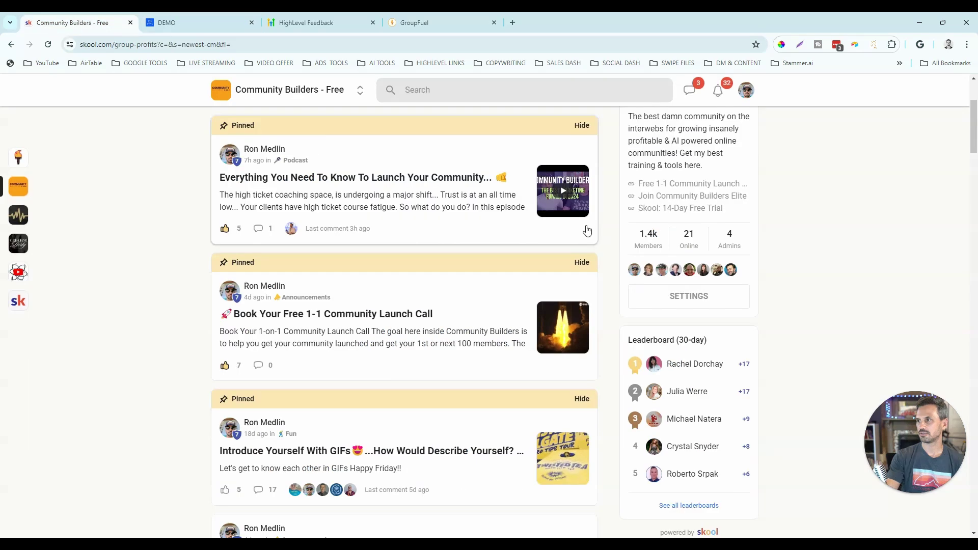
scroll(683, 212, up, 2)
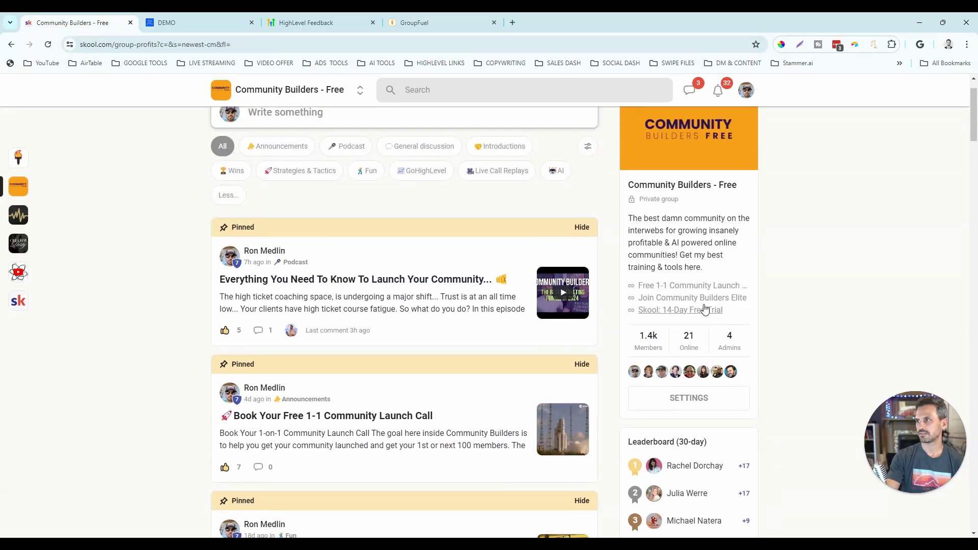
key(ctrl+Tab)
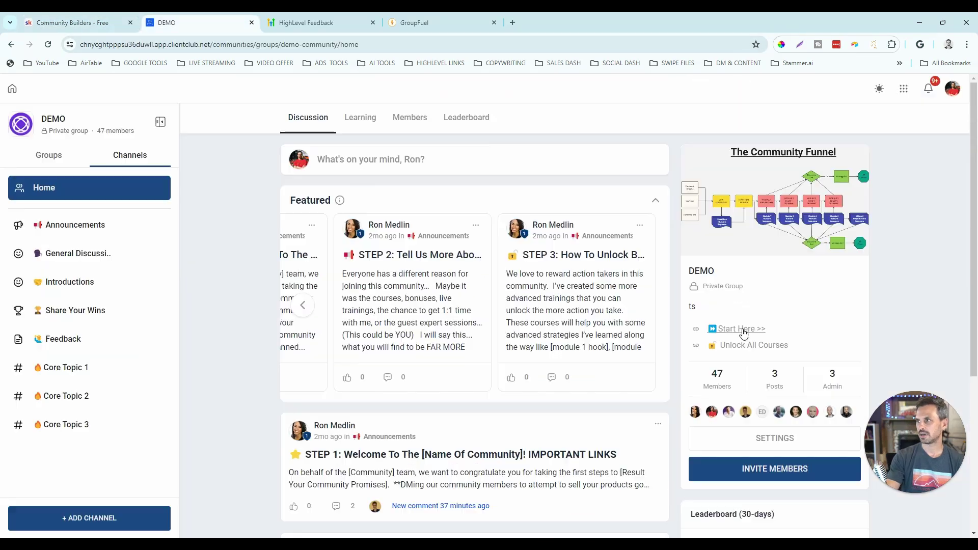
click(105, 26)
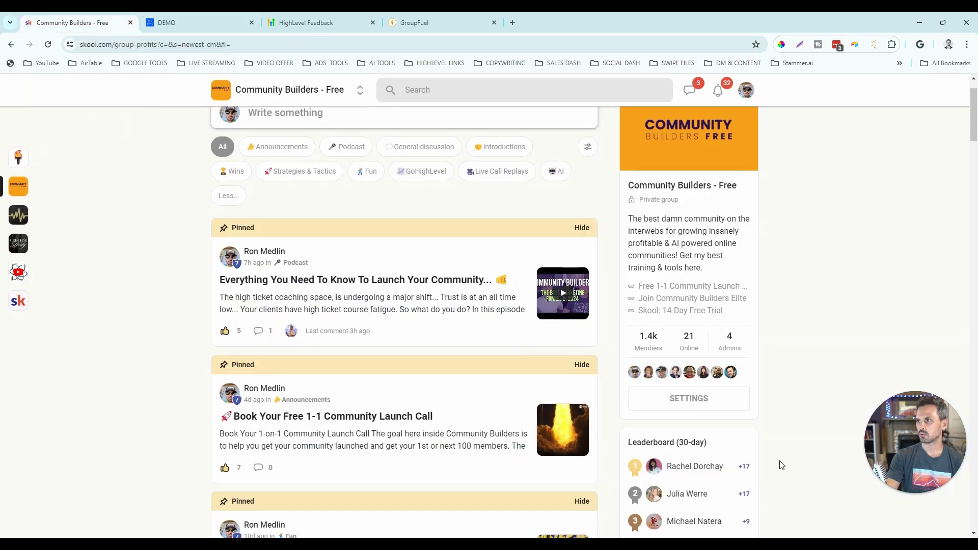
scroll(782, 460, up, 1)
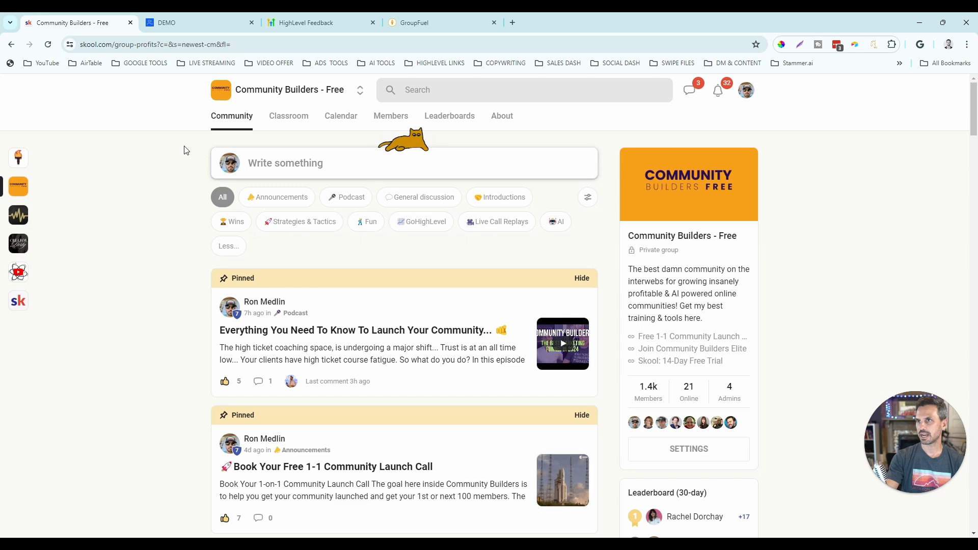
- Compare the course listing in Skool's Classroom with the Learning page of the DEMO community
click(164, 30)
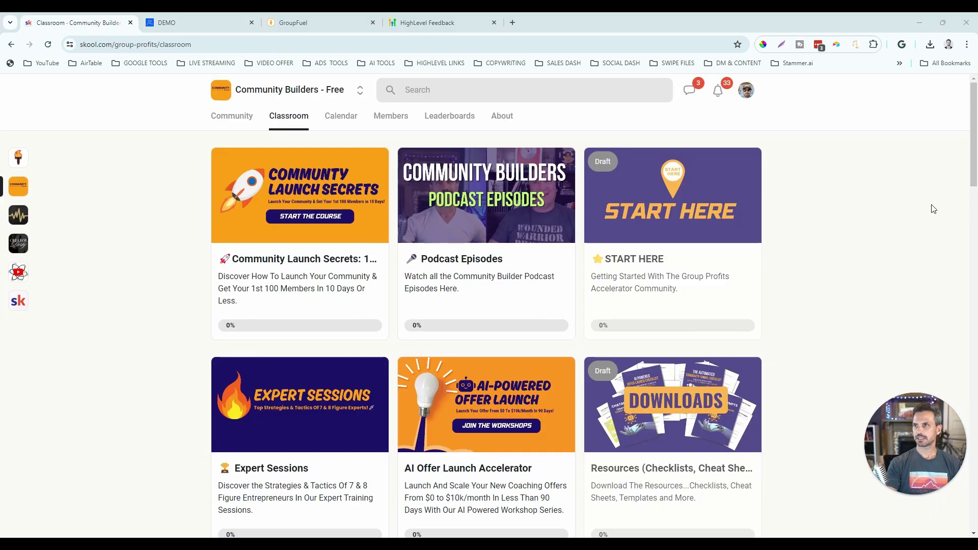
click(199, 20)
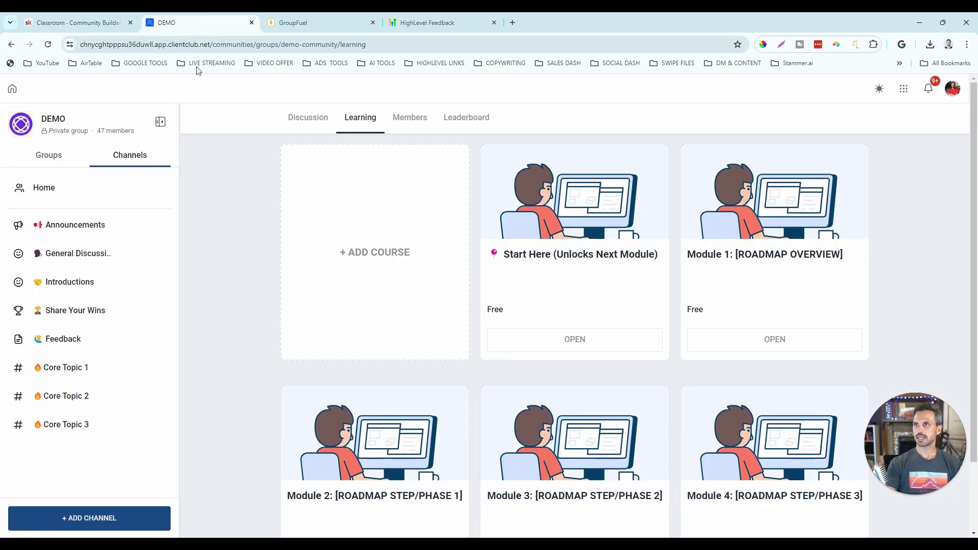
click(82, 27)
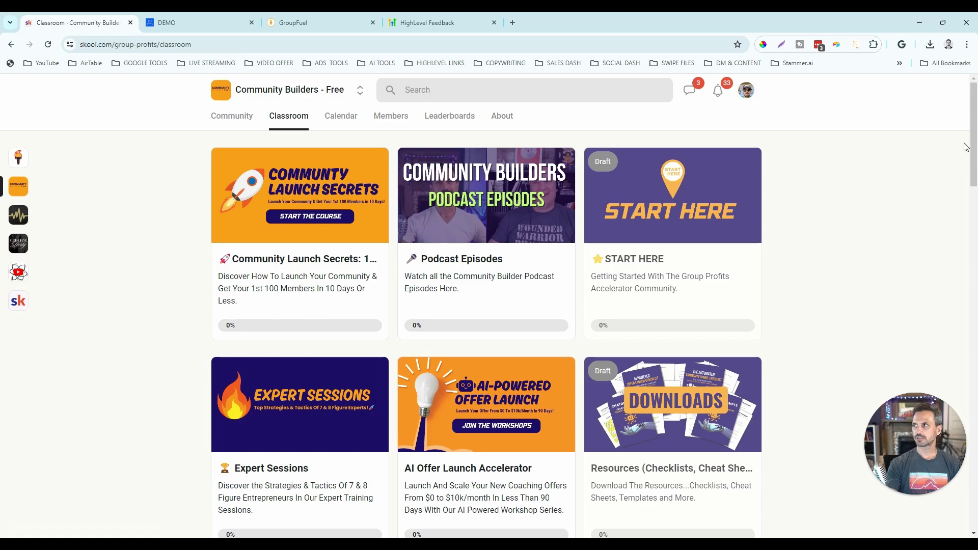
- Open the new course form at the end of the Skool classroom, examine its name and description fields, and cancel it
drag(975, 133, 974, 490)
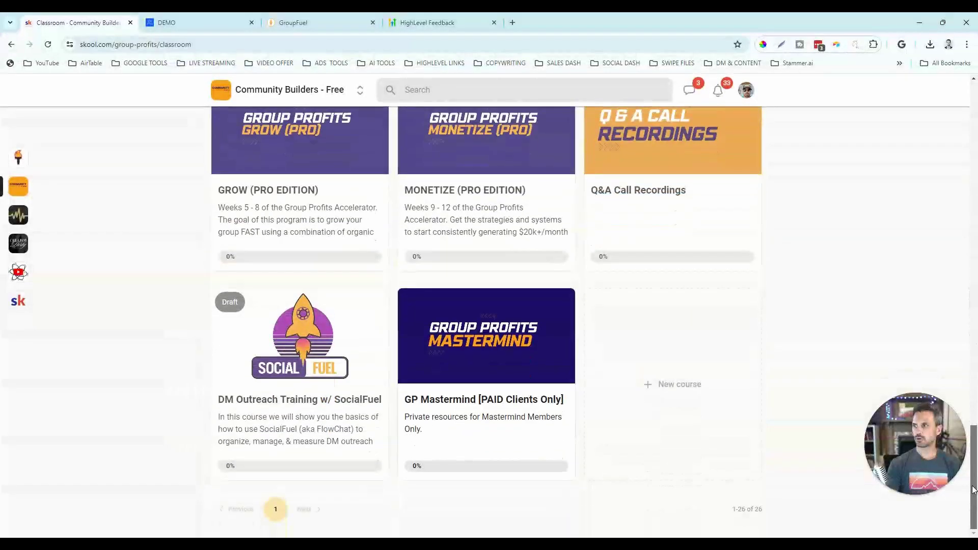
click(677, 392)
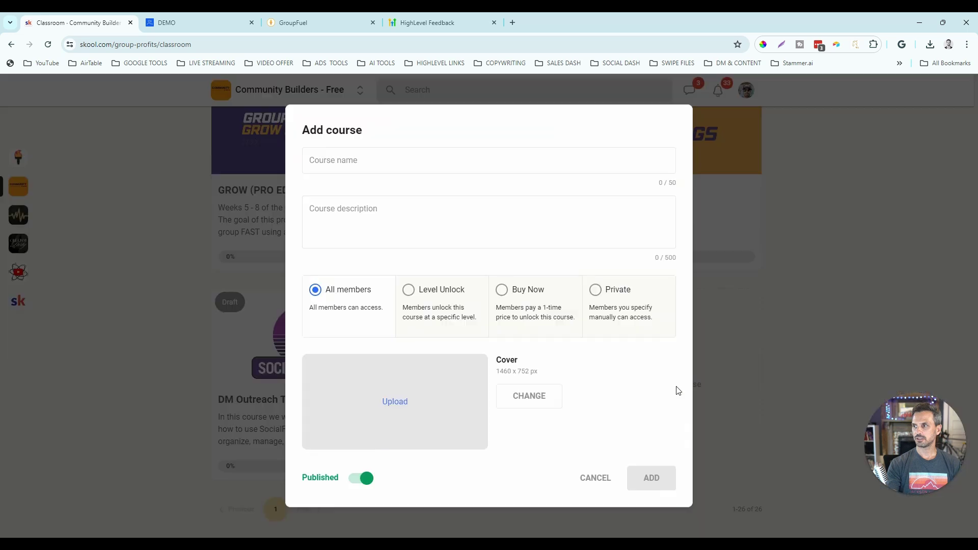
click(360, 161)
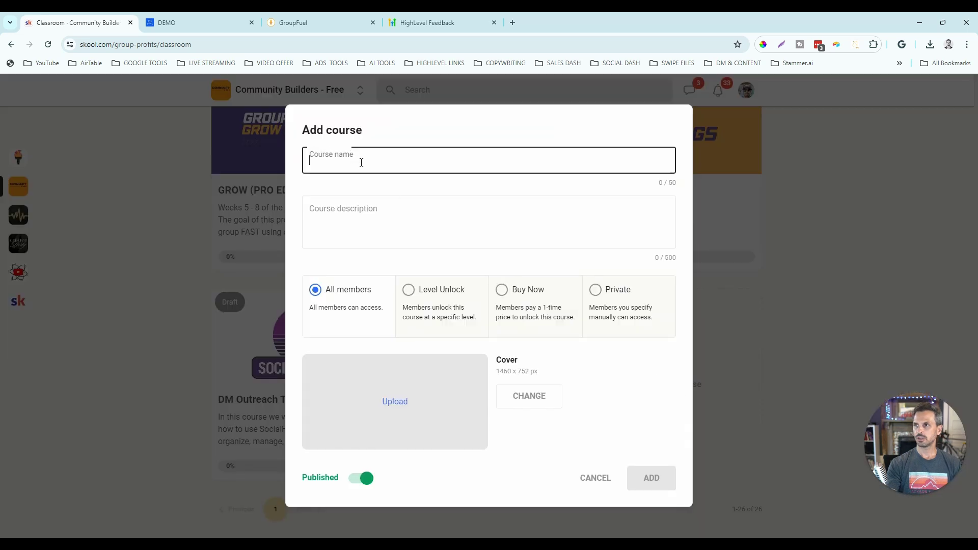
click(357, 216)
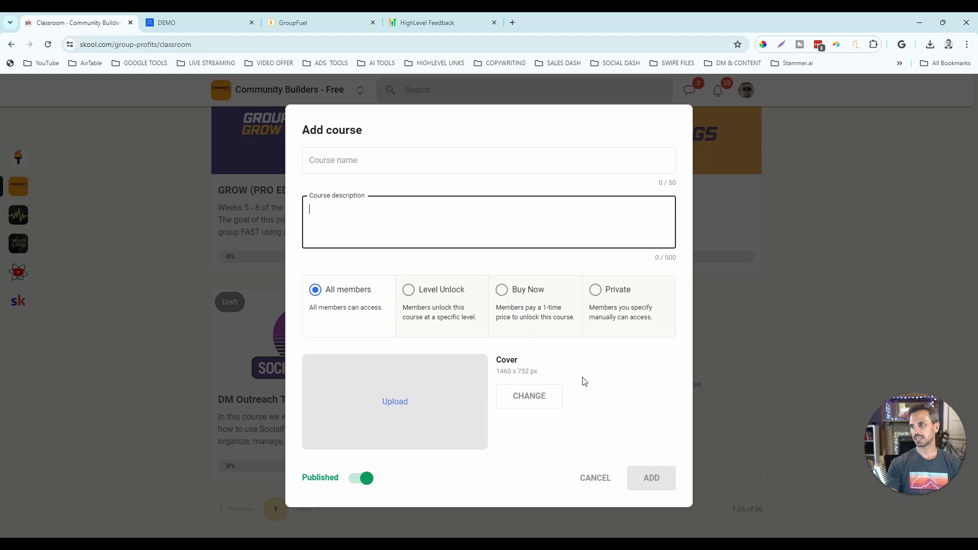
click(588, 479)
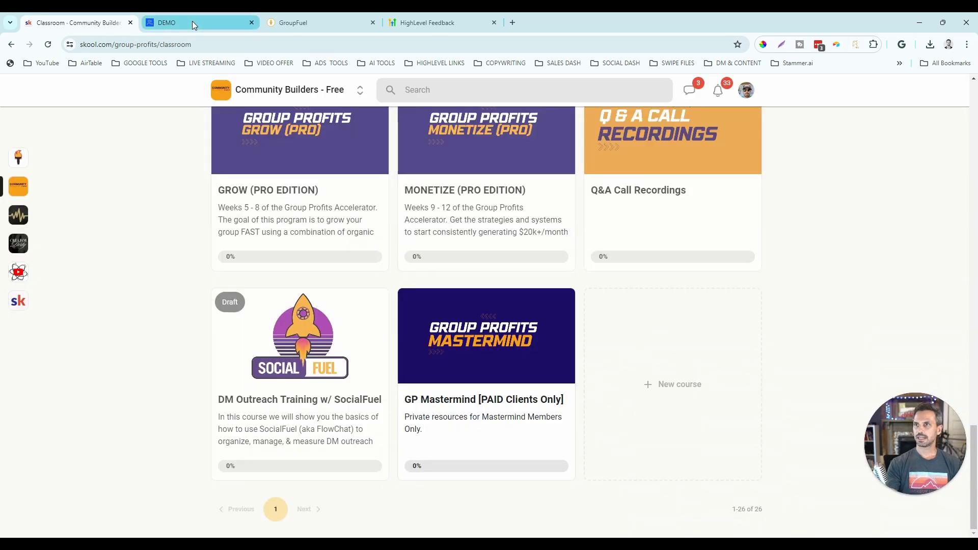
- Compare Skool's course creation with GroupFuel by opening the Courses product list in Memberships and examining its product creation option
click(298, 22)
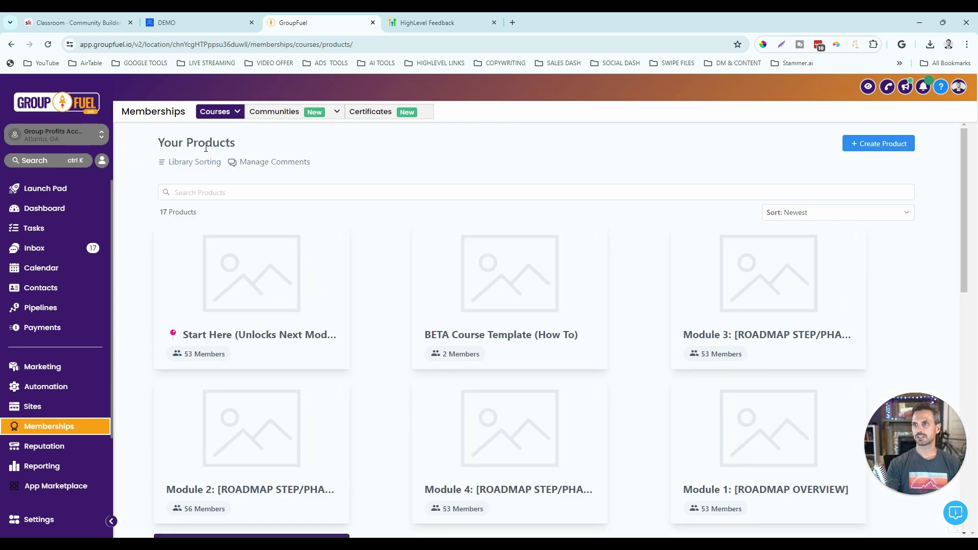
click(91, 23)
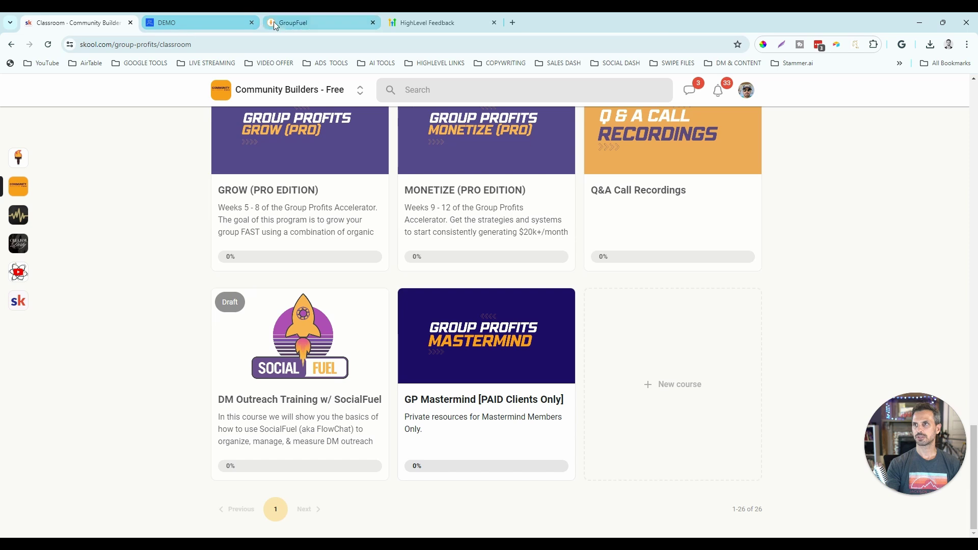
click(288, 27)
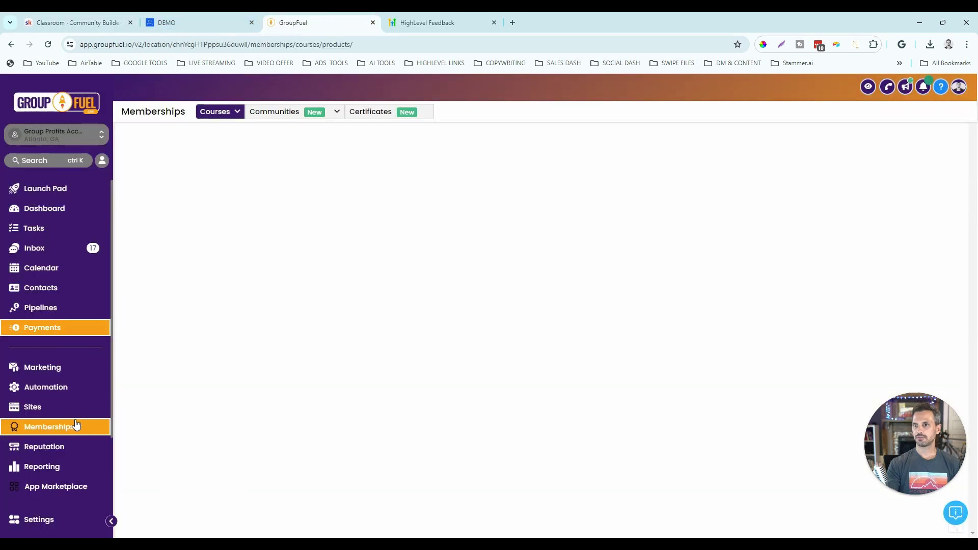
click(236, 113)
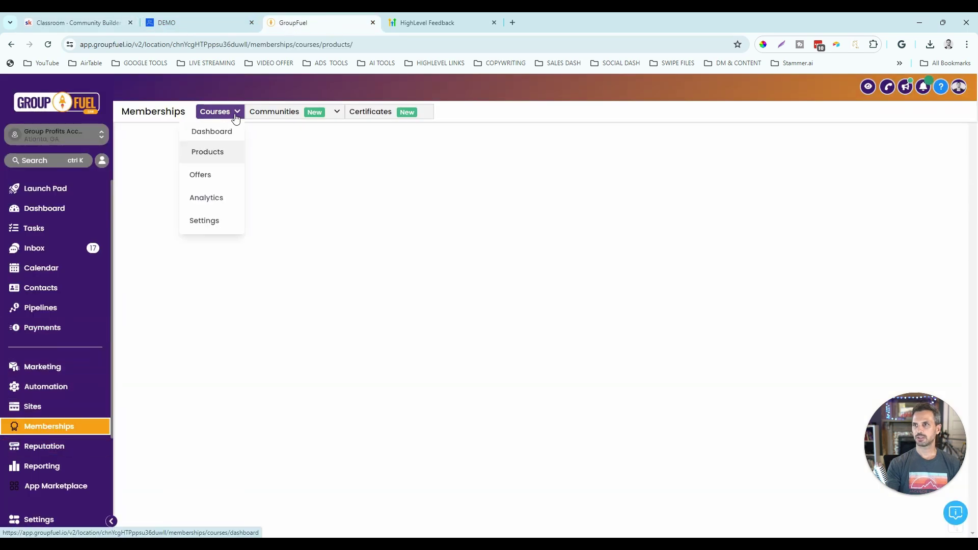
click(211, 156)
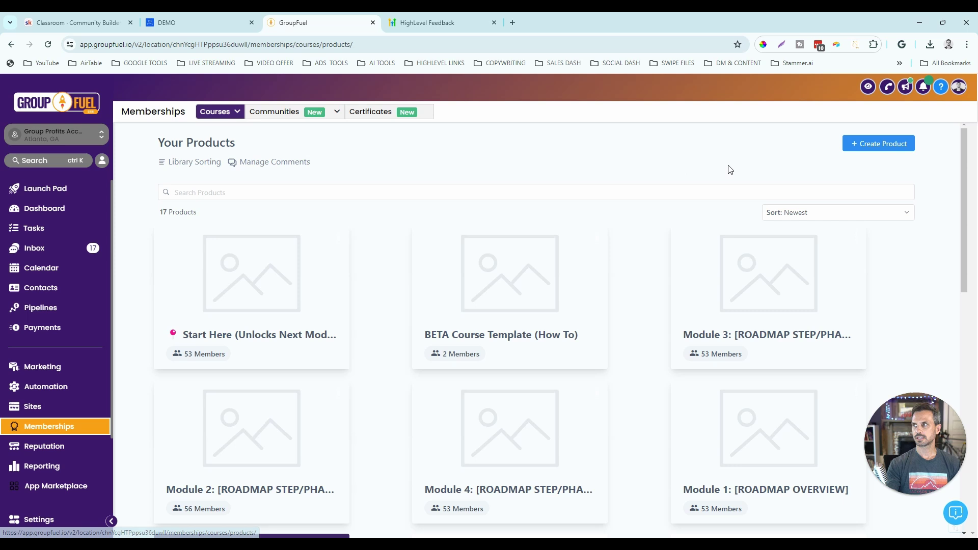
click(856, 149)
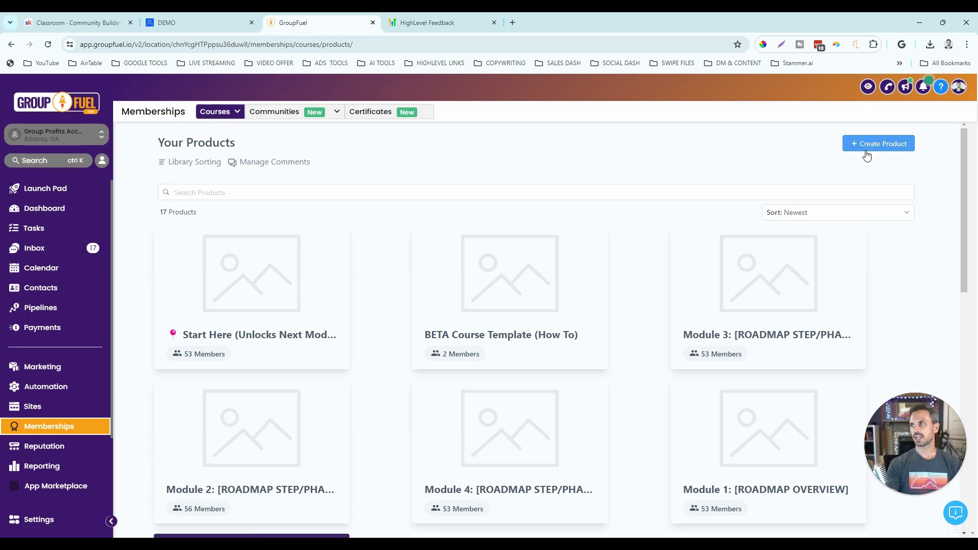
- Start adding a course on the DEMO community's Learning page and choose BETA Course Template (How To) as the course
click(200, 23)
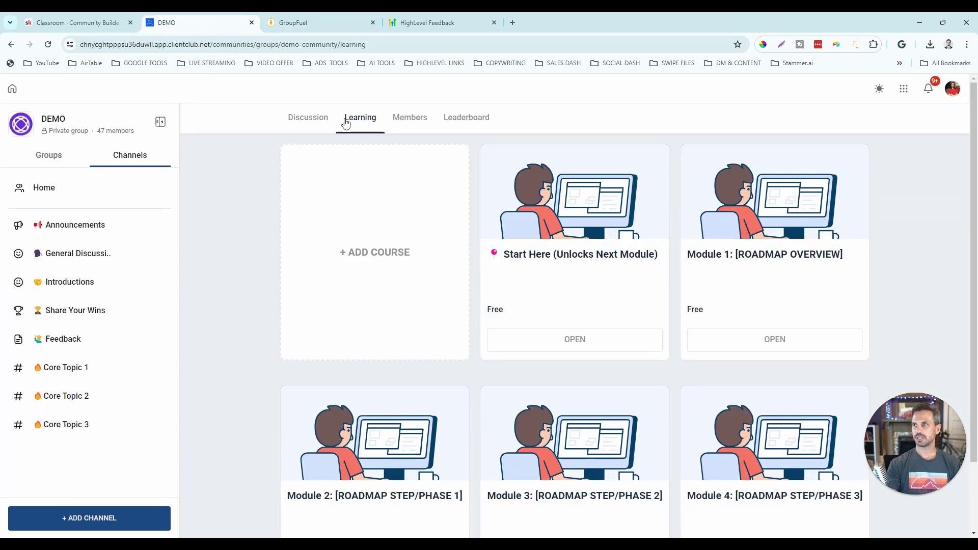
click(384, 259)
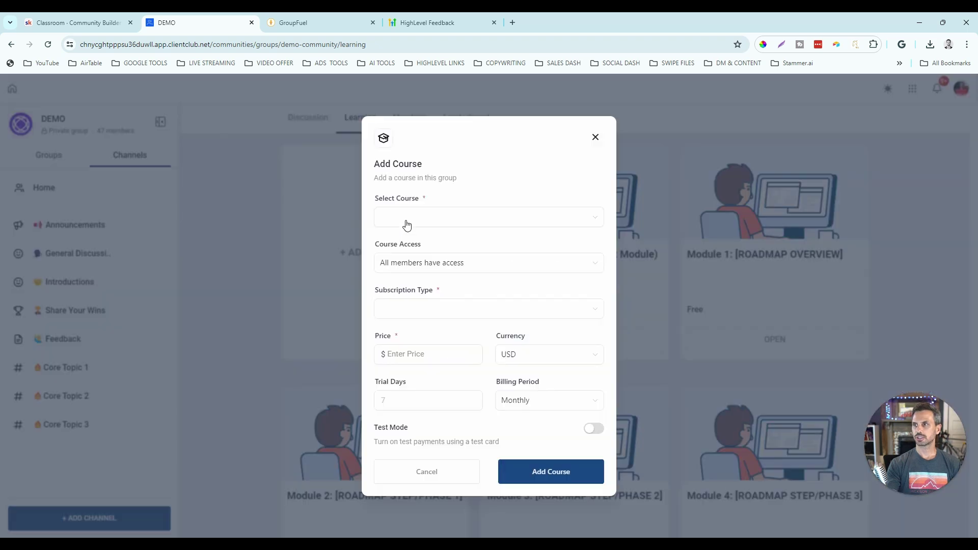
click(407, 225)
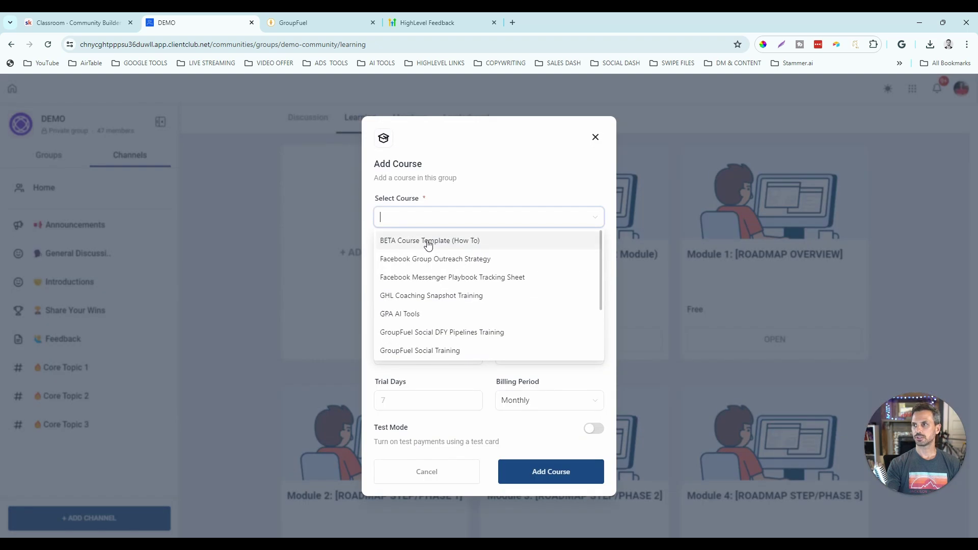
click(426, 240)
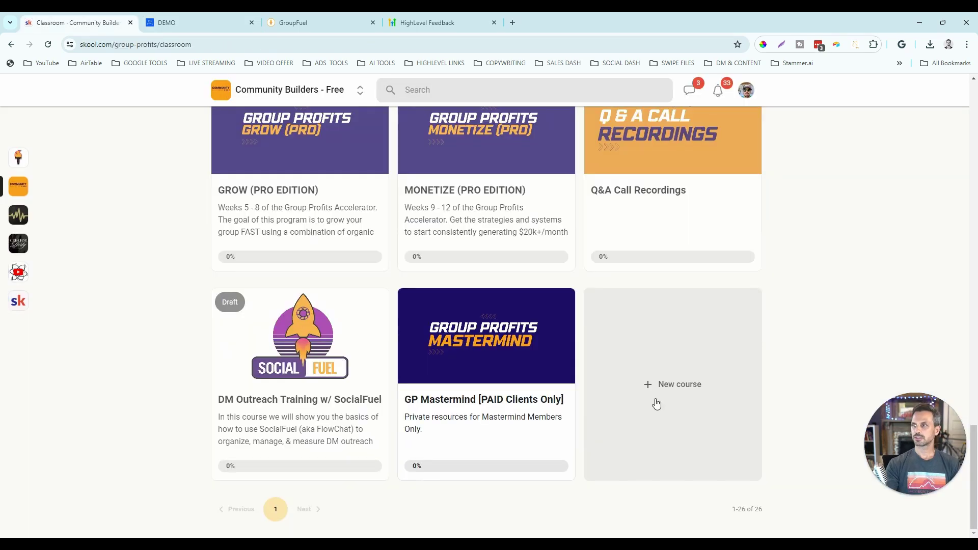
- Examine the access options in Skool's new course form, cancel it, and dismiss the DEMO community's Add Course form
click(655, 404)
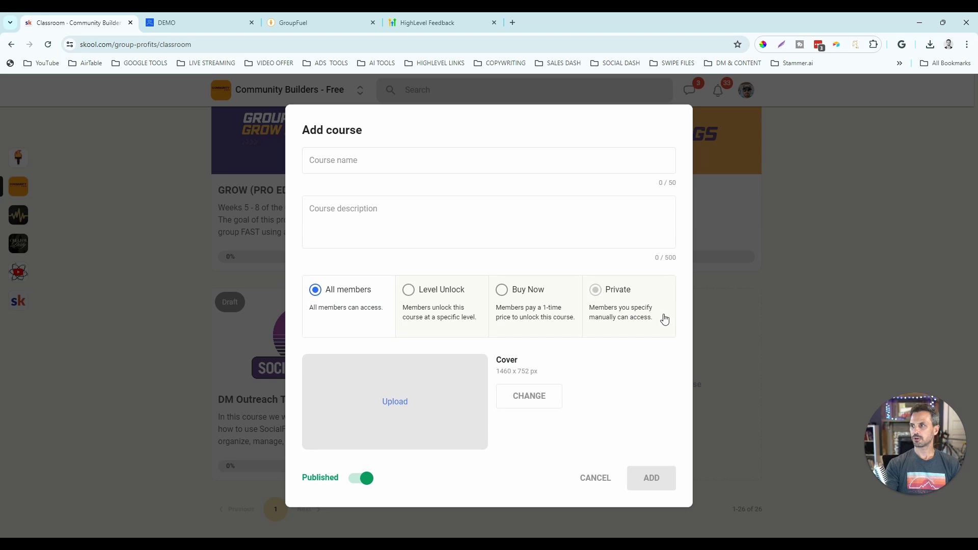
click(600, 480)
click(190, 27)
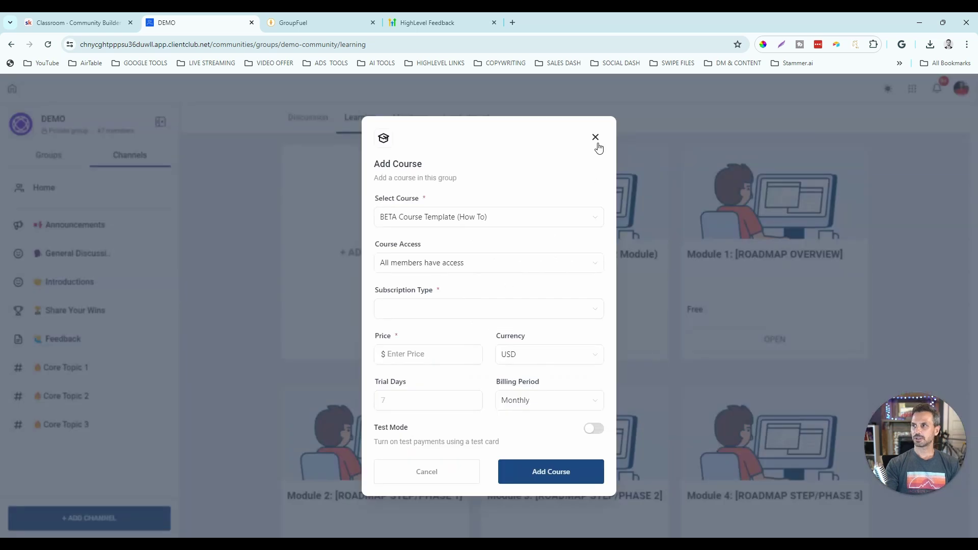
click(594, 138)
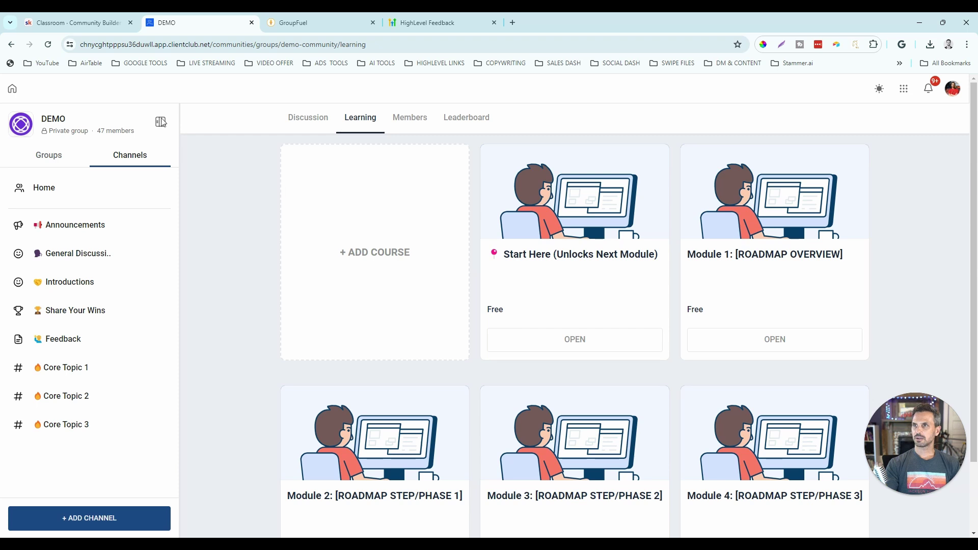
- Move the GP Mastermind [PAID Clients Only] course one place earlier in the Skool Classroom and check its place in the list
click(87, 29)
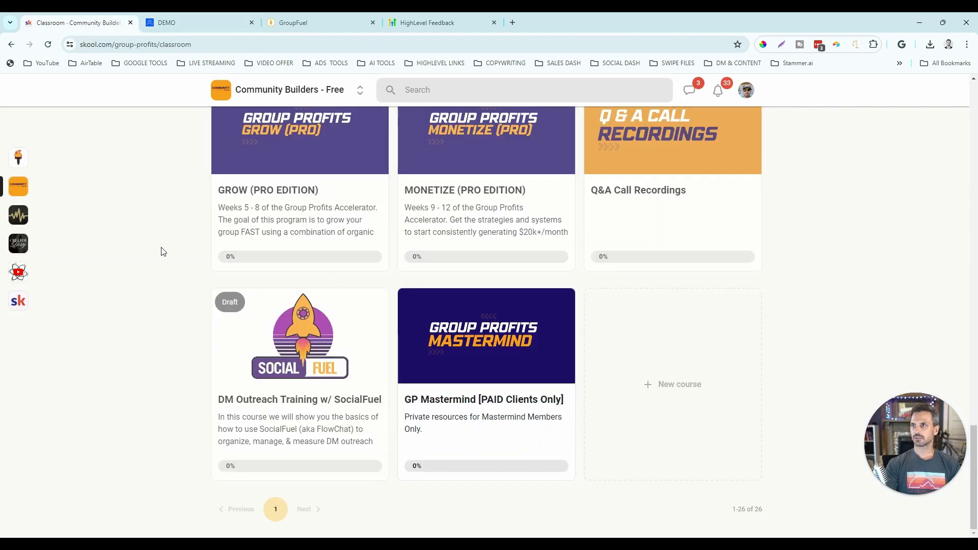
scroll(161, 221, up, 3)
scroll(161, 218, up, 7)
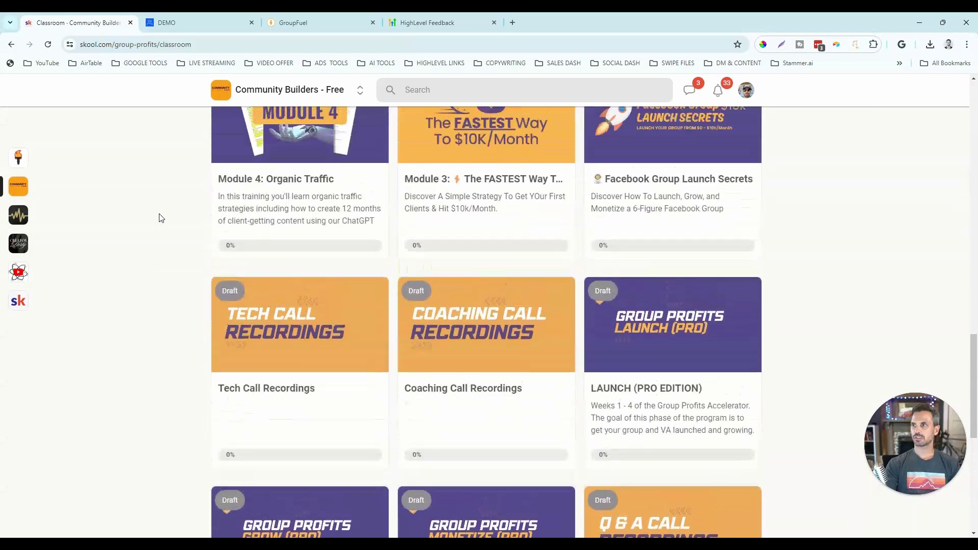
scroll(164, 216, down, 6)
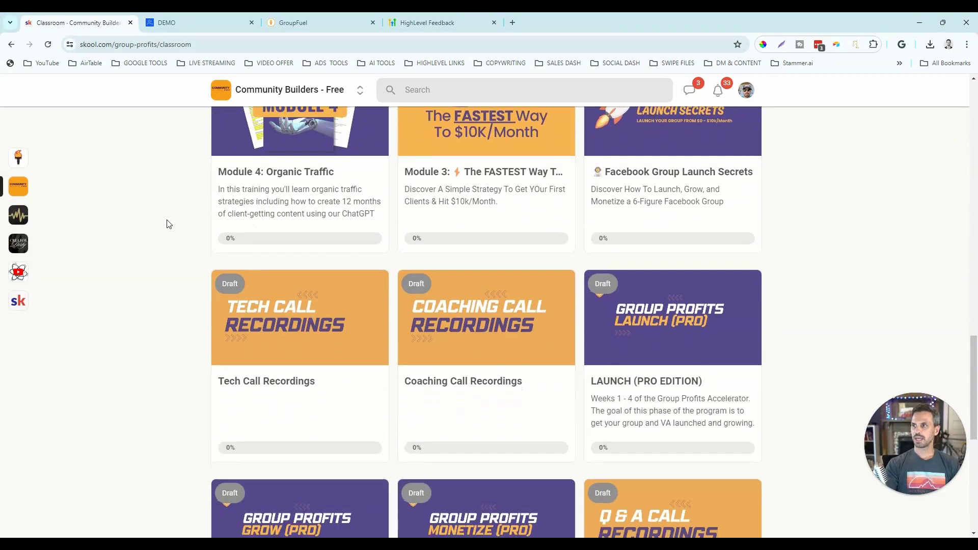
scroll(172, 211, up, 9)
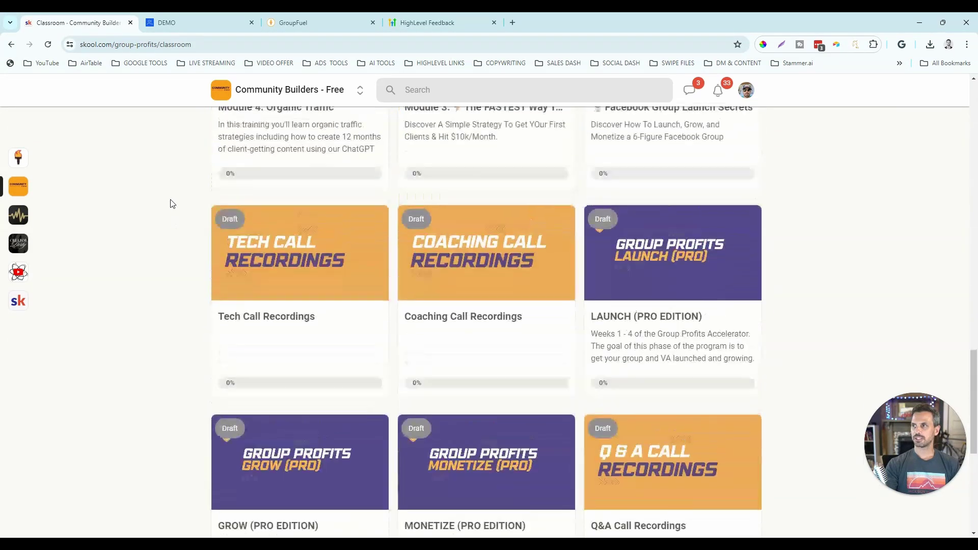
scroll(174, 209, down, 7)
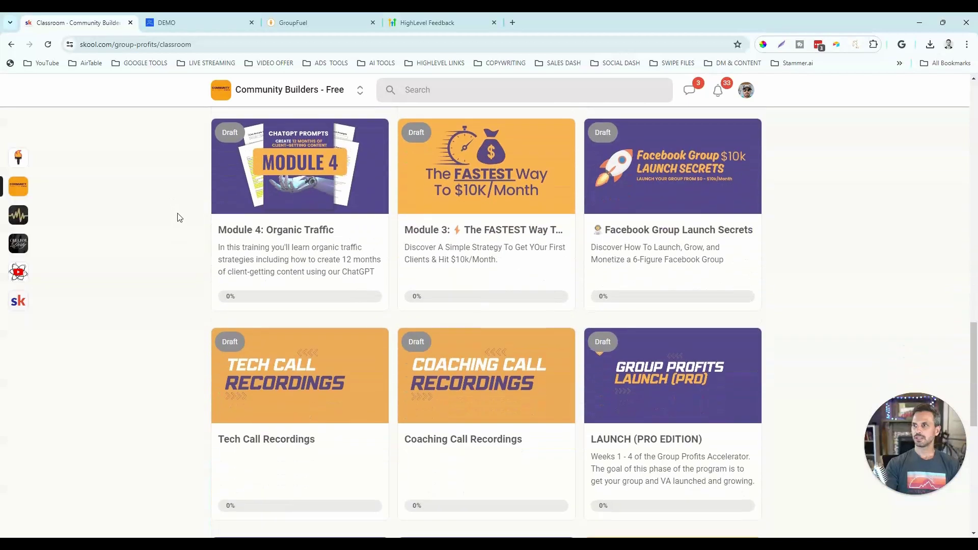
scroll(188, 236, down, 5)
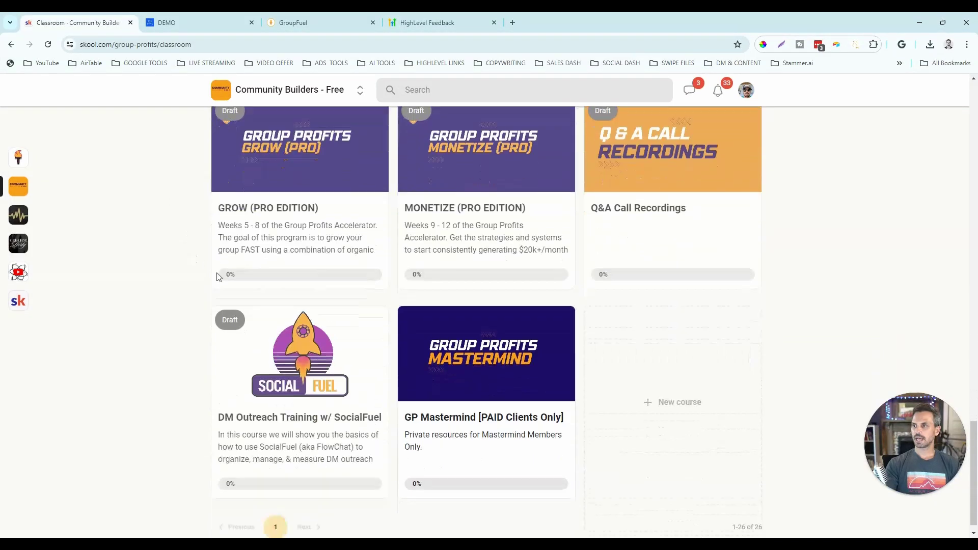
click(561, 303)
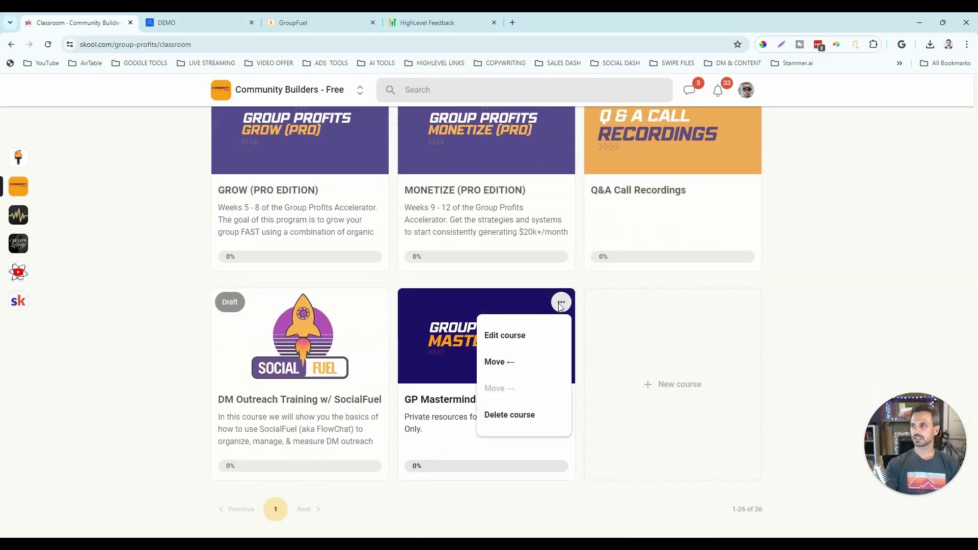
click(510, 364)
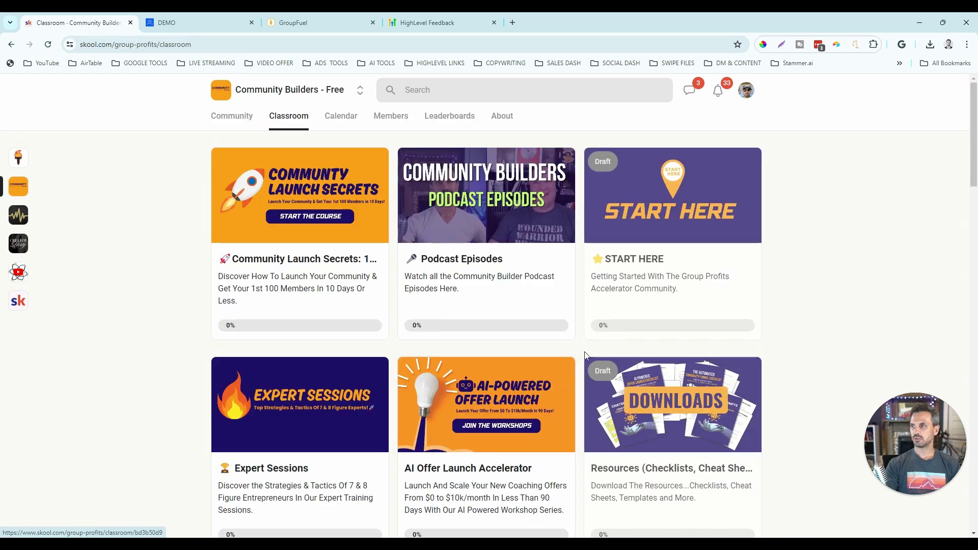
scroll(586, 355, down, 20)
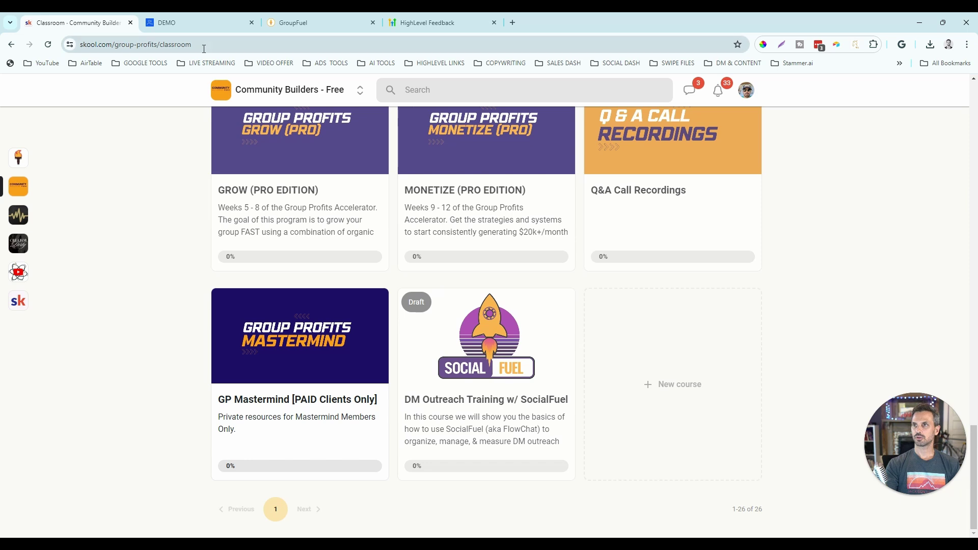
- Open the Start Here (Unlocks Next Module) course's options on the DEMO Learning page and try to reposition its card
click(194, 22)
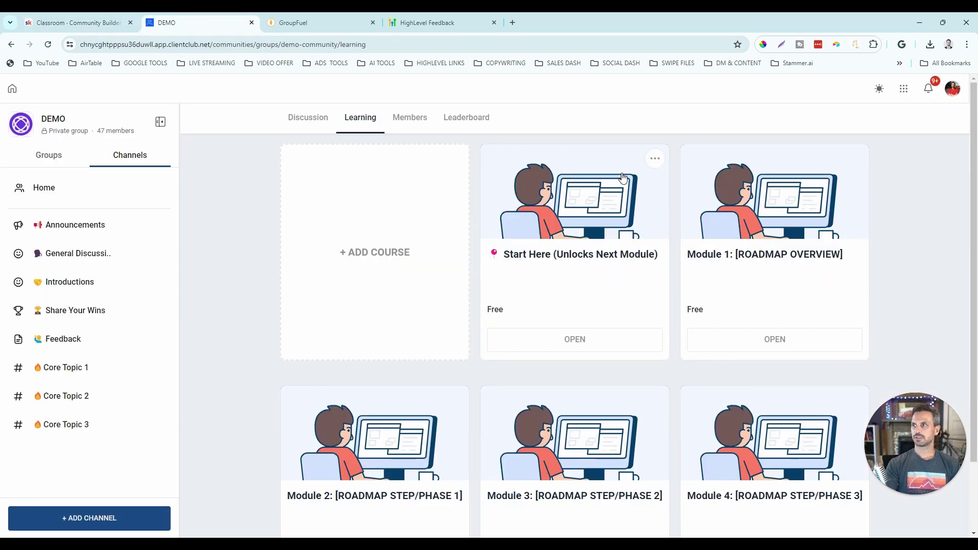
click(655, 159)
click(631, 208)
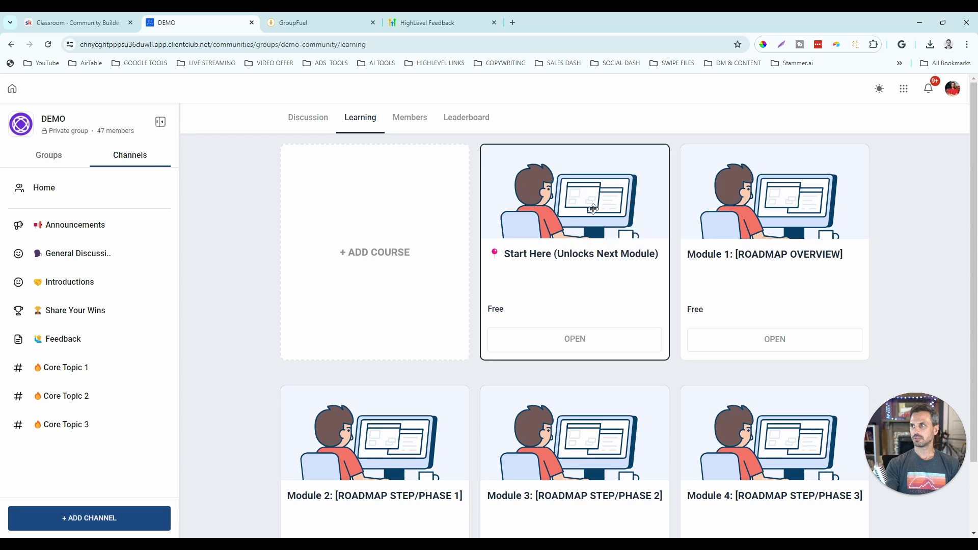
mouse_move(576, 211)
mouse_down()
mouse_move(647, 382)
mouse_move(474, 189)
mouse_move(585, 235)
mouse_move(578, 227)
mouse_up()
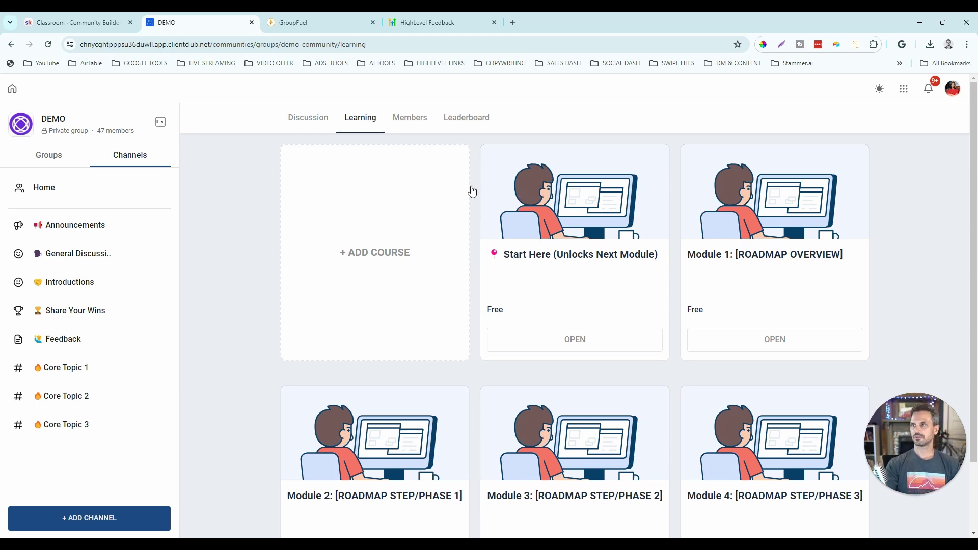
- Review the GP Mastermind course's edit, move and delete options in Skool, and compare them with GroupFuel's product list
click(66, 23)
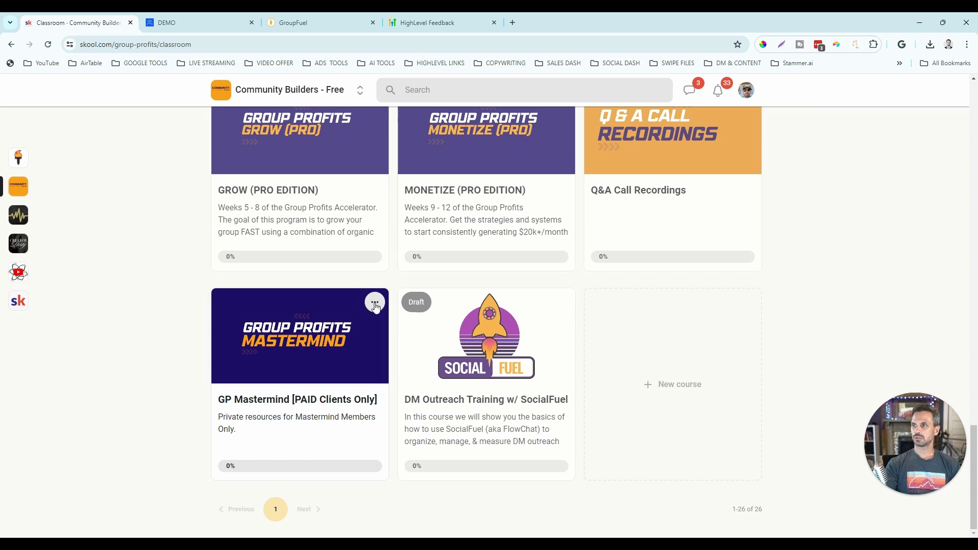
click(376, 304)
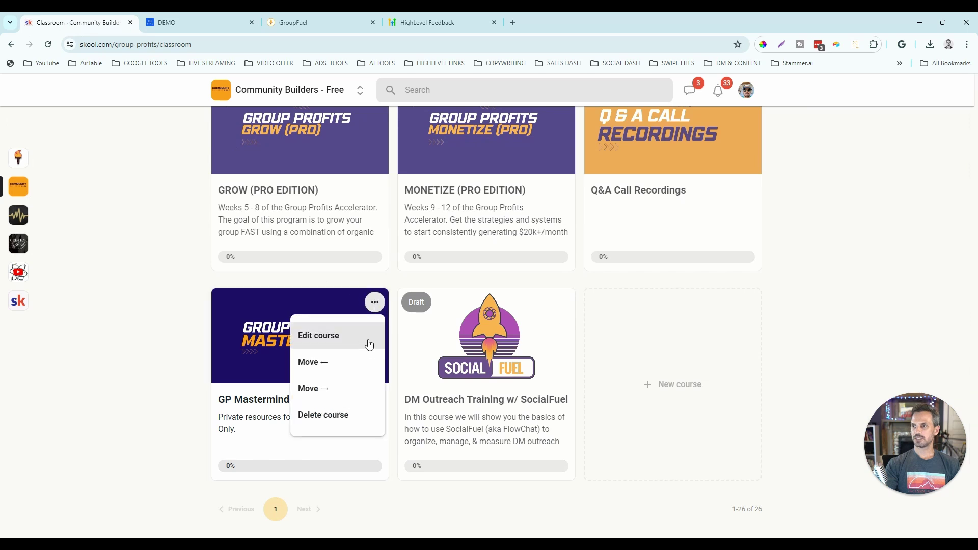
click(189, 289)
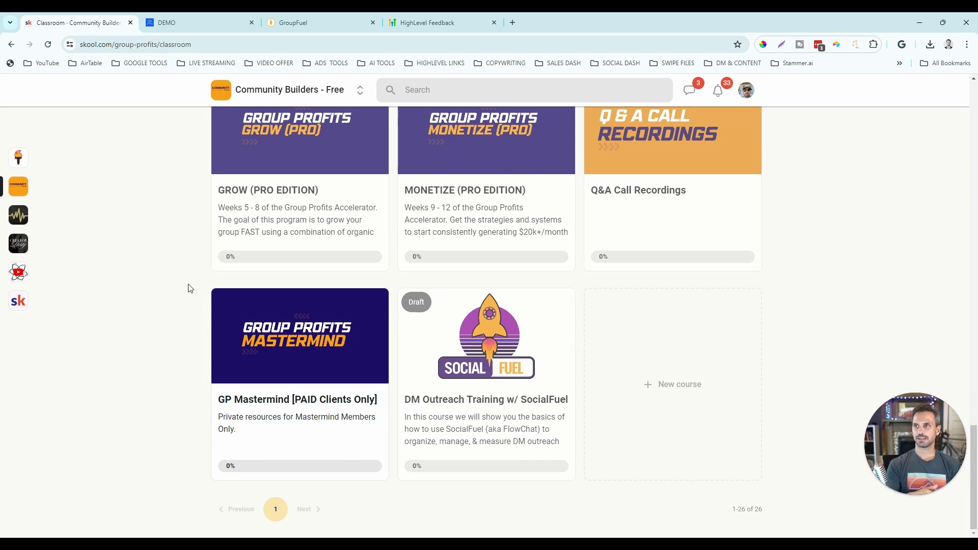
click(292, 24)
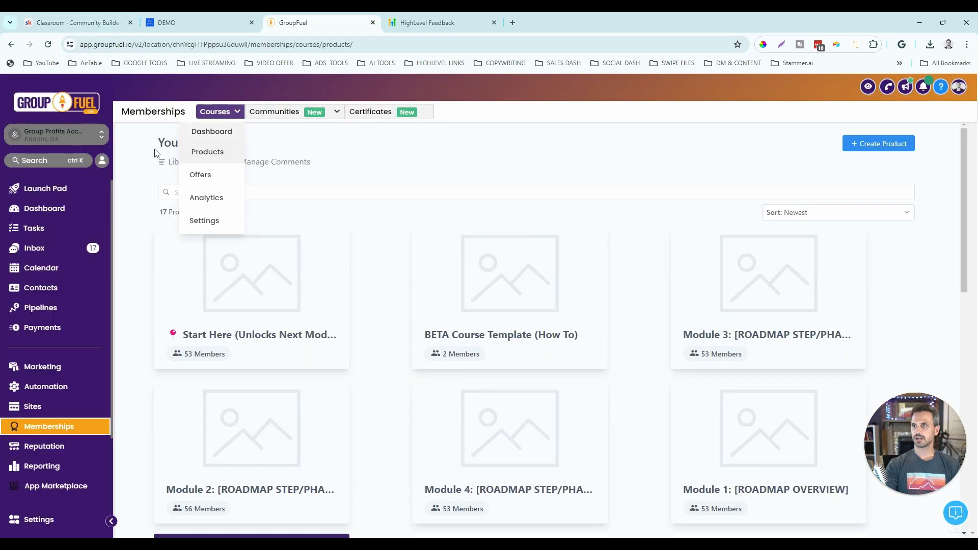
click(339, 236)
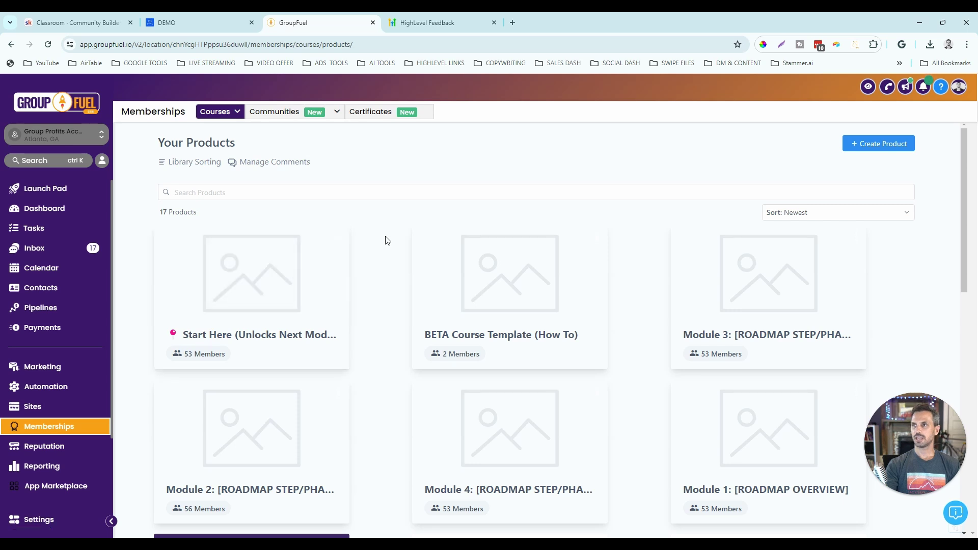
- Open the calendar of the Skool community and compare it with the sections offered by the DEMO community
click(93, 23)
scroll(218, 203, up, 4)
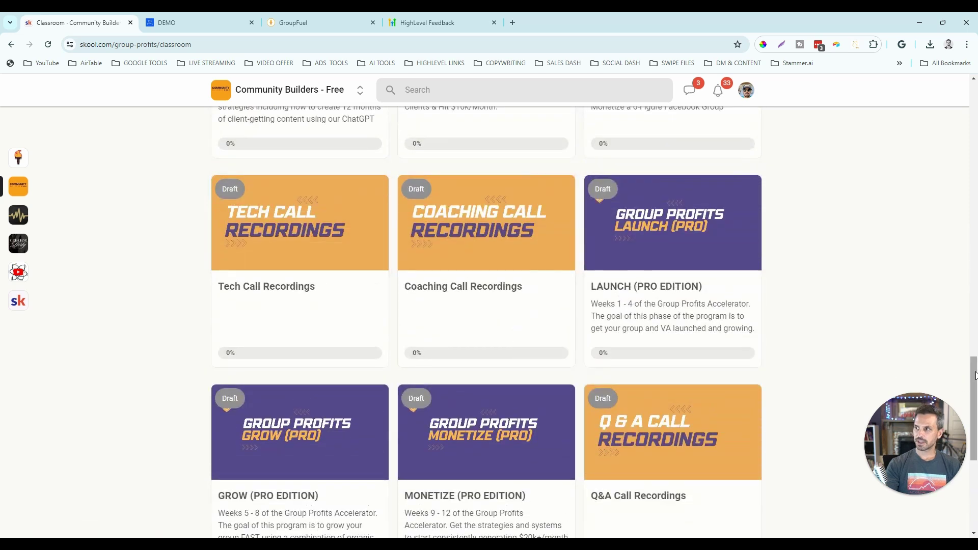
drag(973, 391, 974, 95)
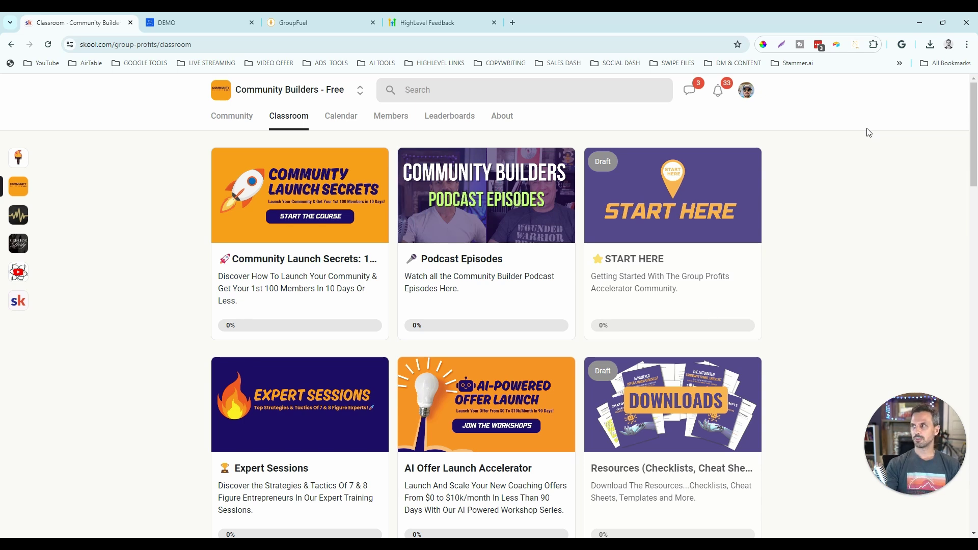
click(341, 116)
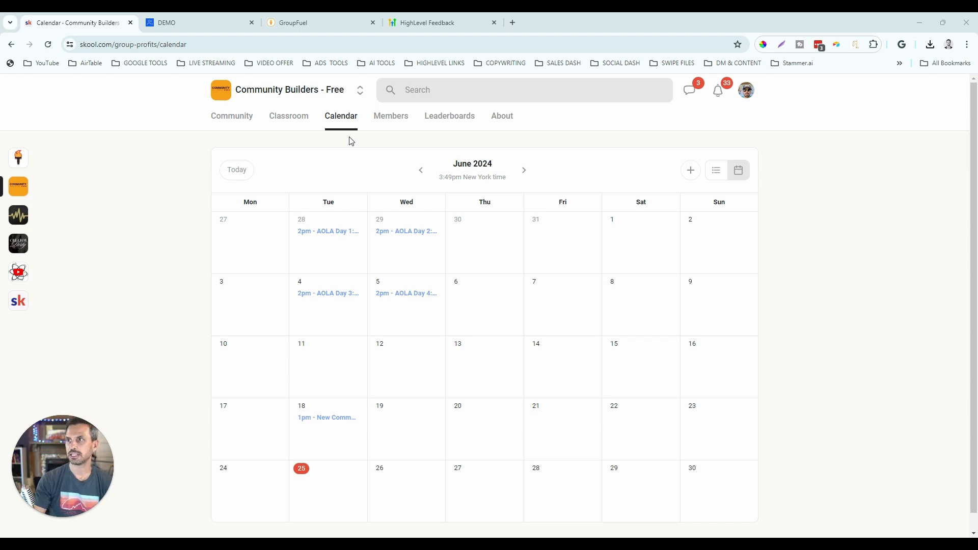
click(180, 24)
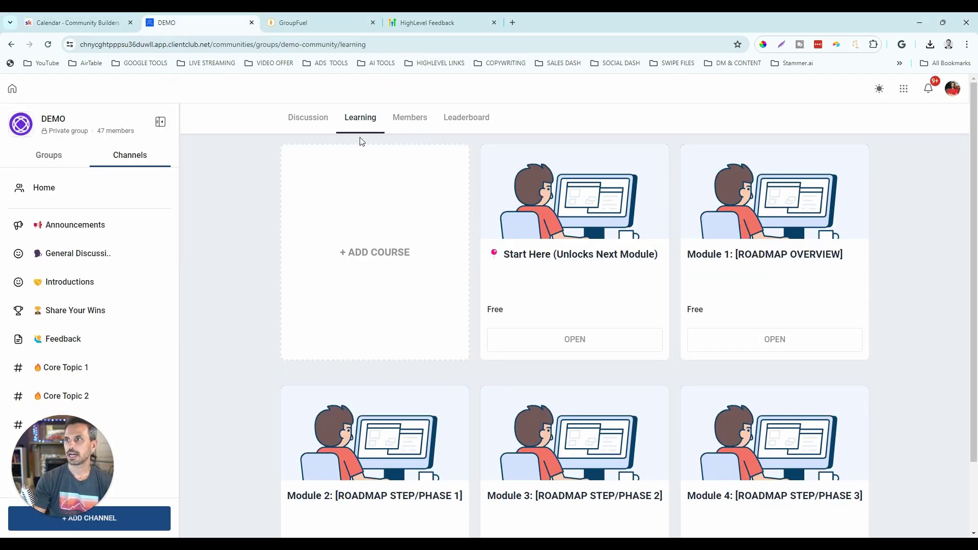
click(81, 24)
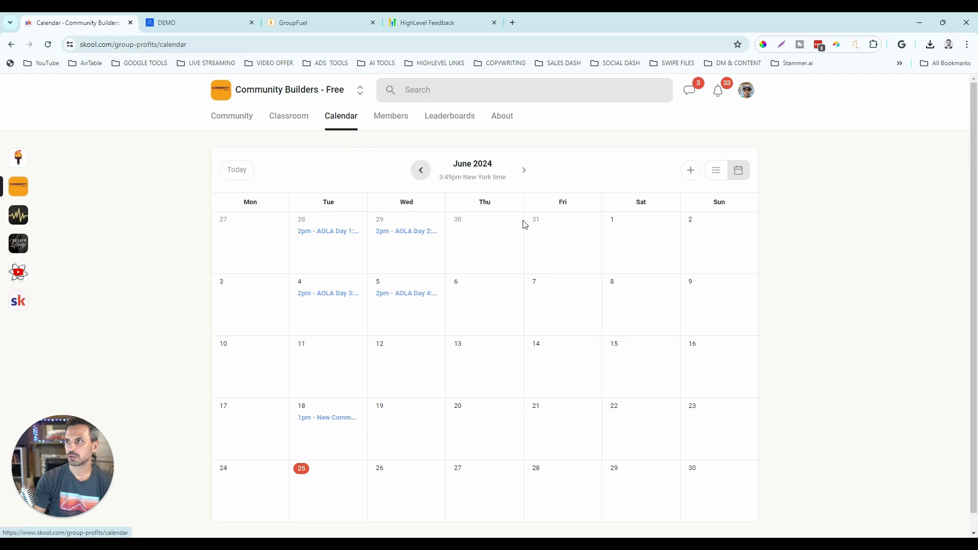
- Examine the new event form in the Skool calendar, from title, location and description to attendees and the 1-day email reminder, and cancel it
click(690, 174)
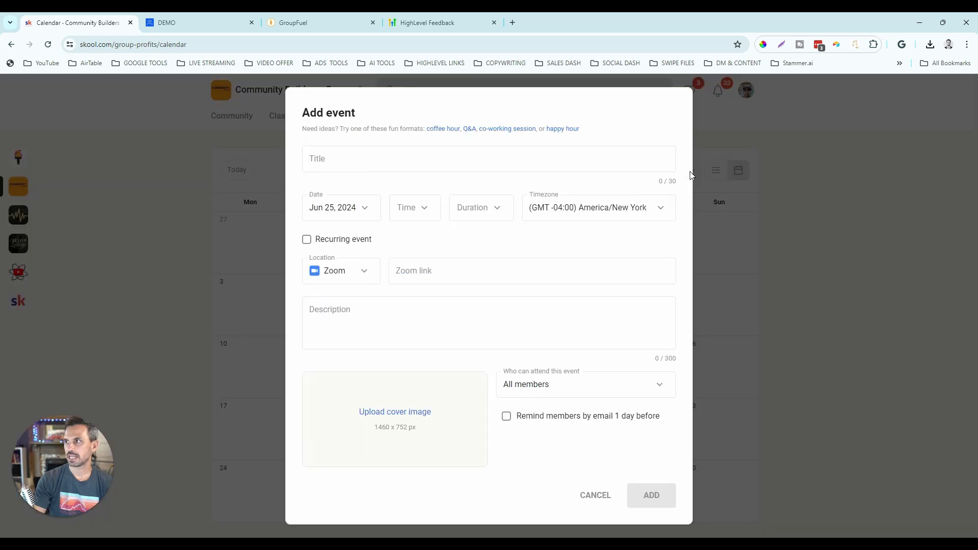
click(491, 156)
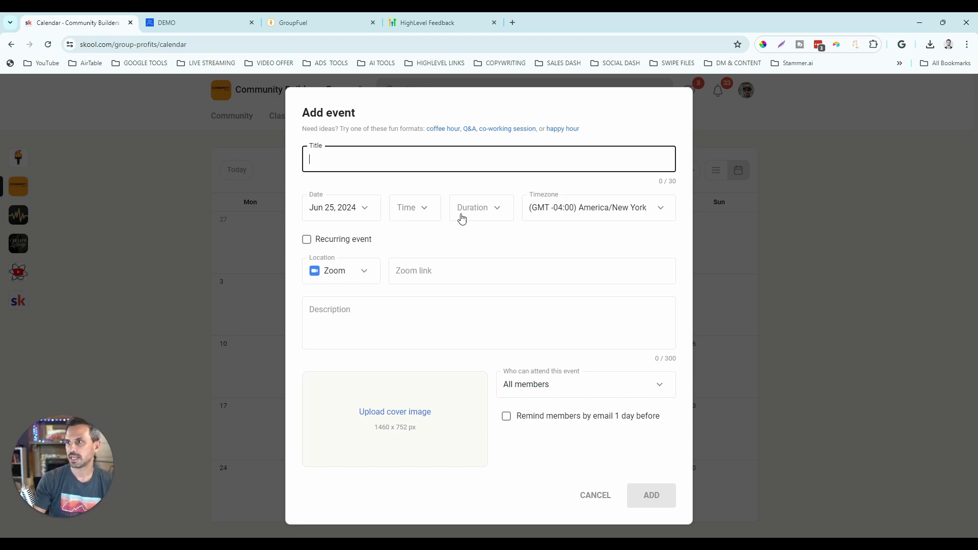
click(444, 270)
click(380, 312)
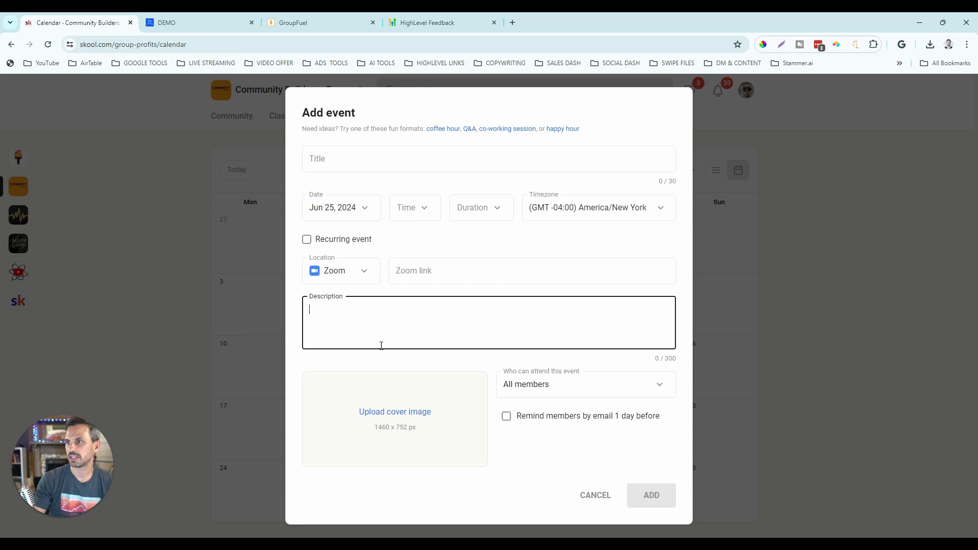
click(655, 391)
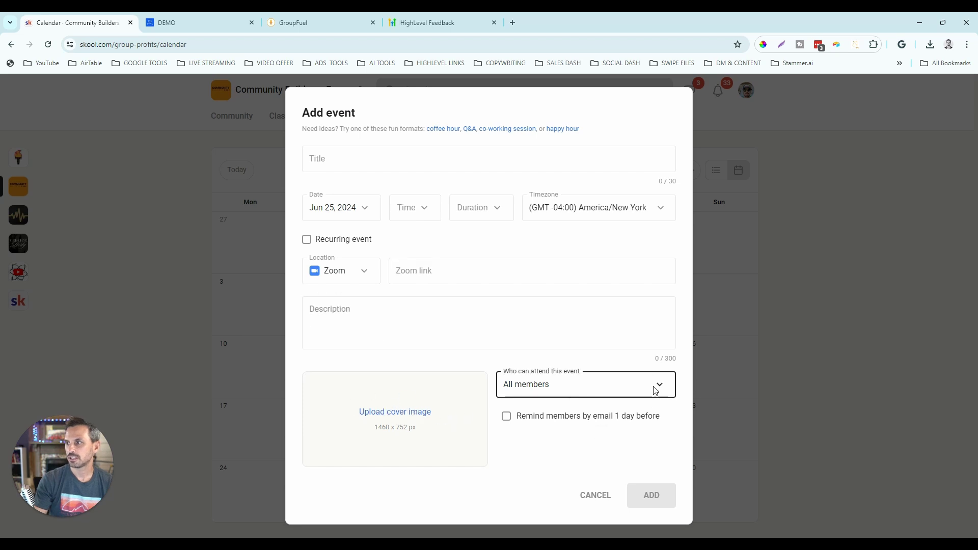
click(585, 364)
click(518, 416)
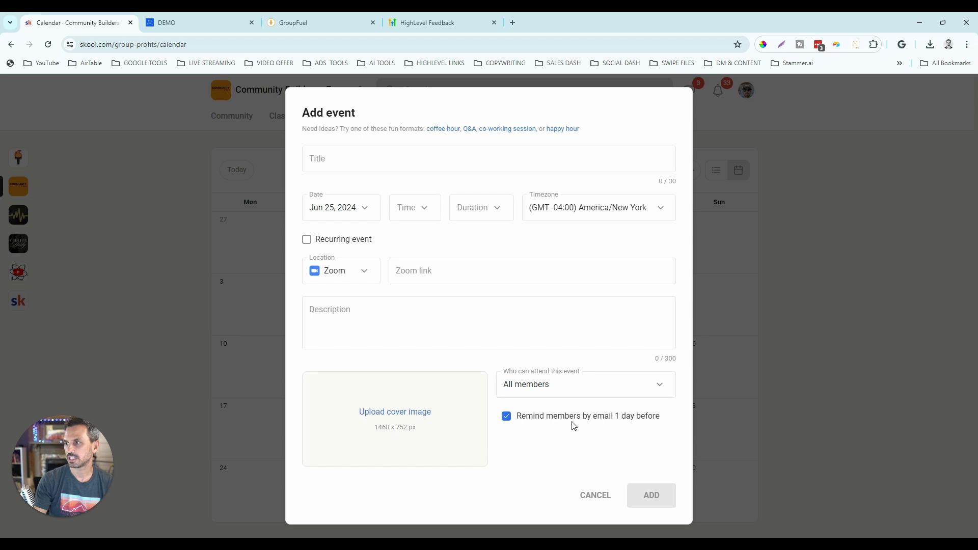
click(602, 501)
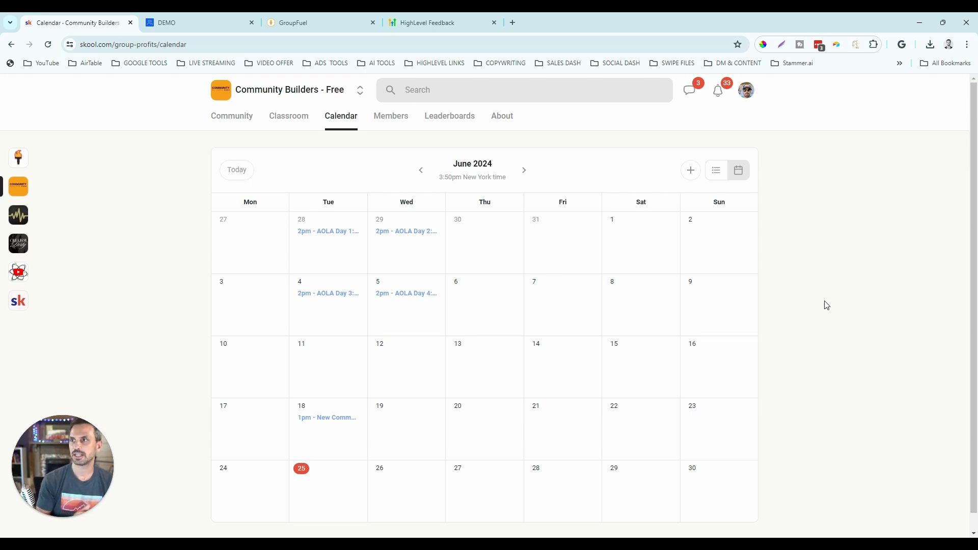
- Open the Communities board on the HighLevel feedback site and review its In Progress and Planned feature requests
click(424, 24)
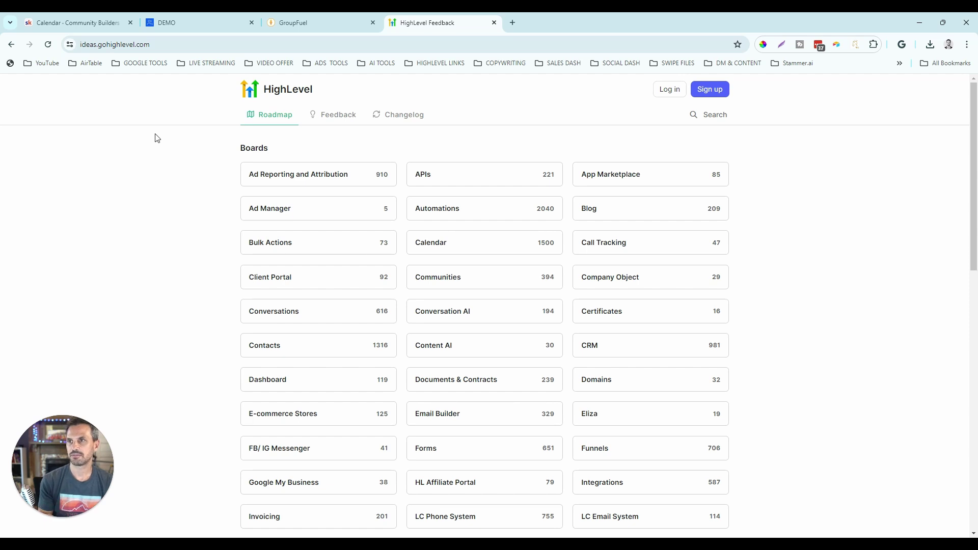
click(426, 284)
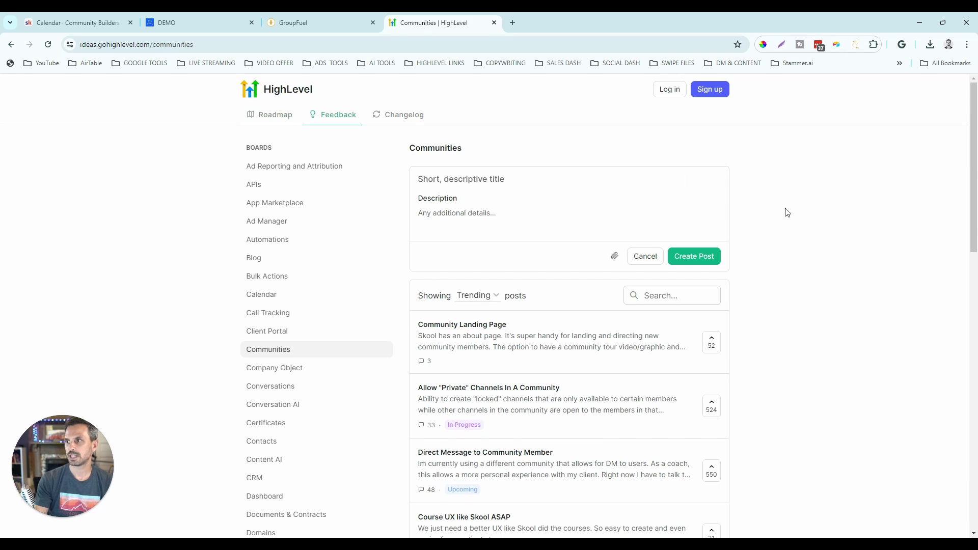
scroll(793, 199, down, 1)
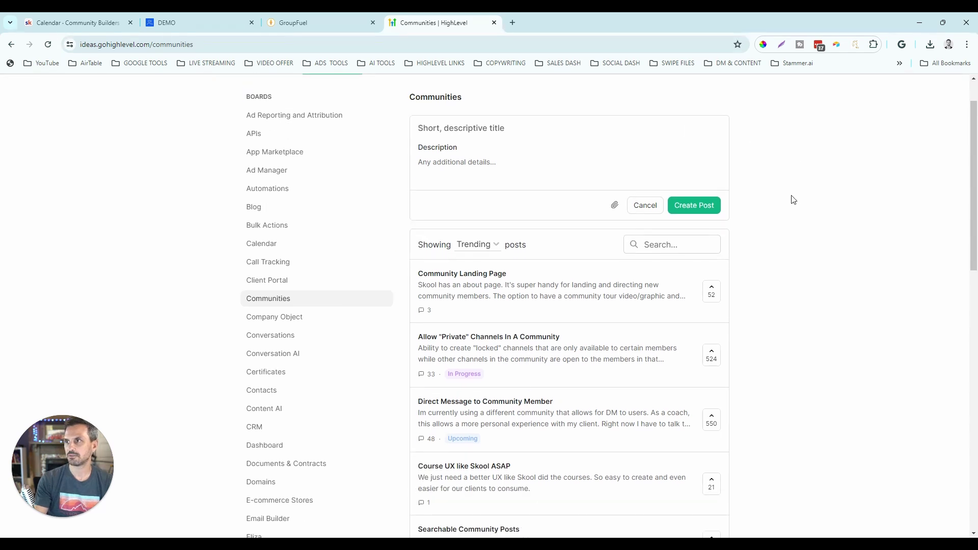
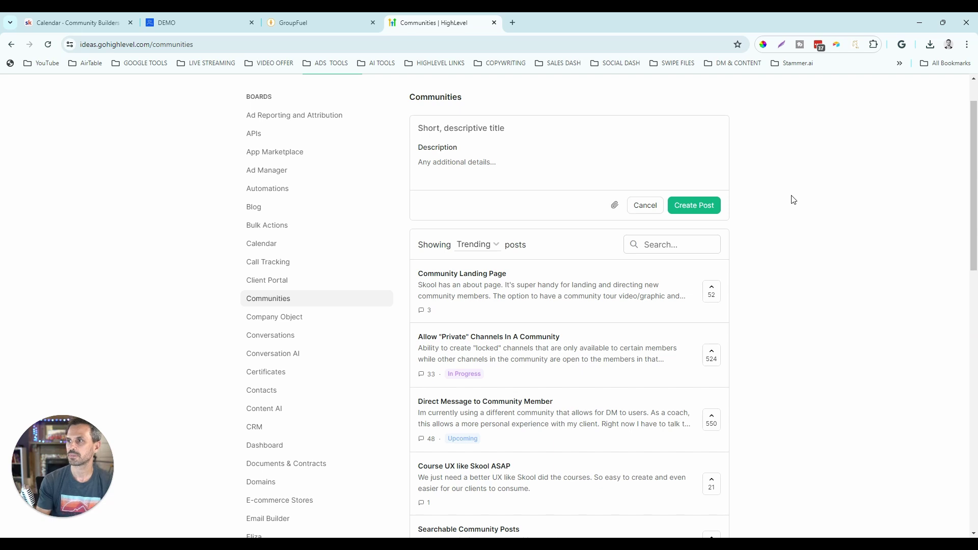
click(497, 248)
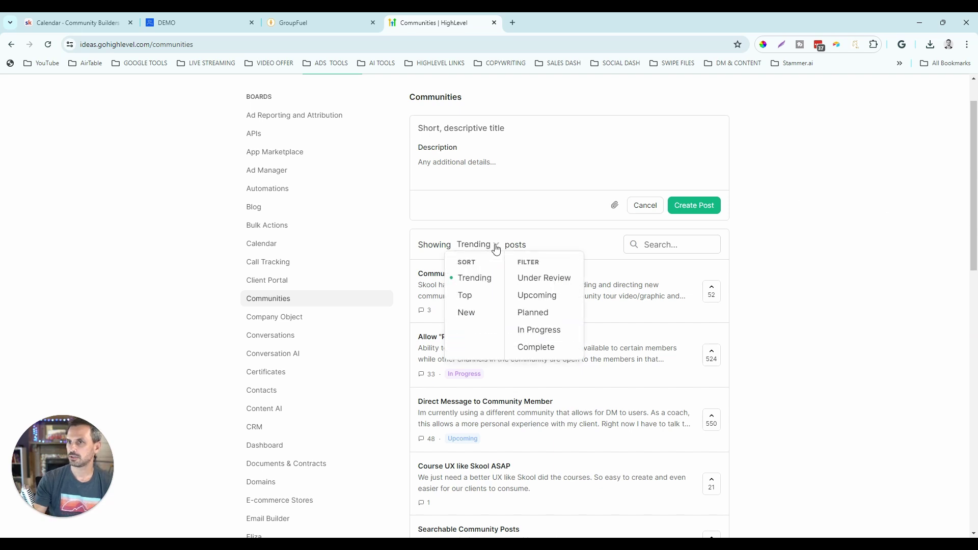
click(555, 332)
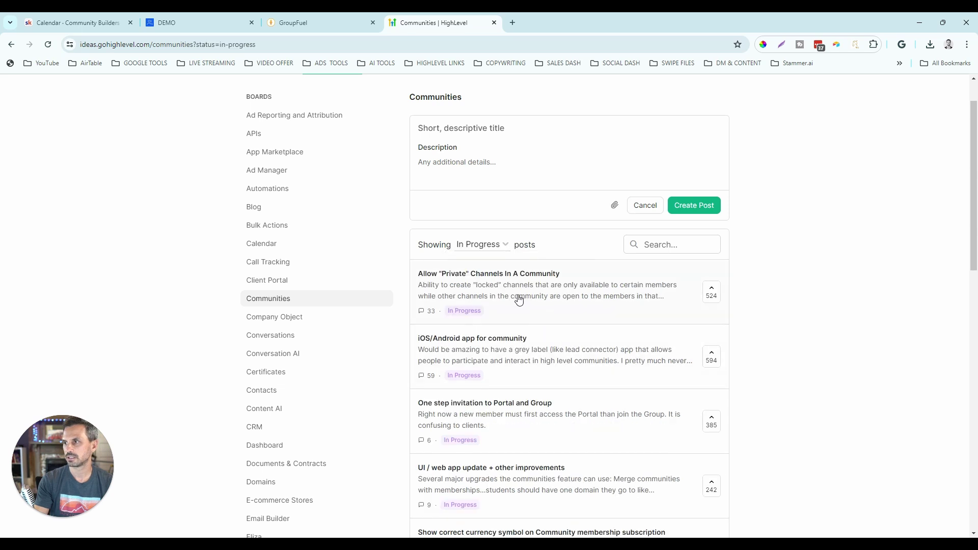
click(501, 249)
click(532, 313)
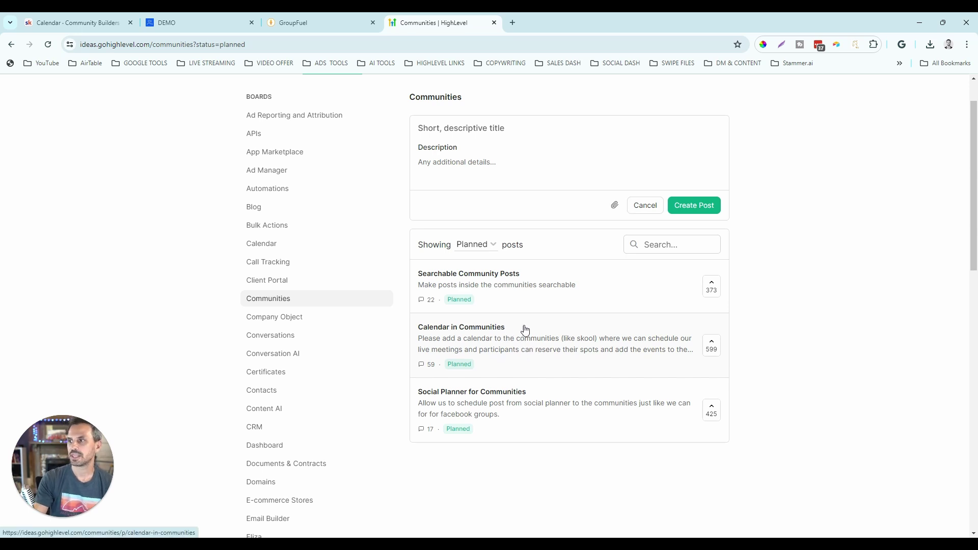
- Return to the Skool community's member list and look through its Active, Cancelling, Churned and Banned groups
click(81, 23)
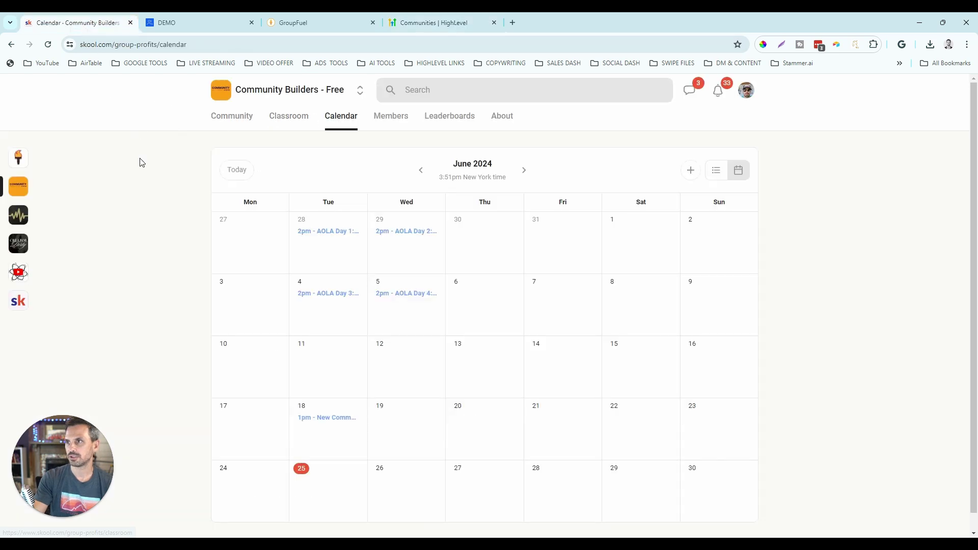
key(alt+Left)
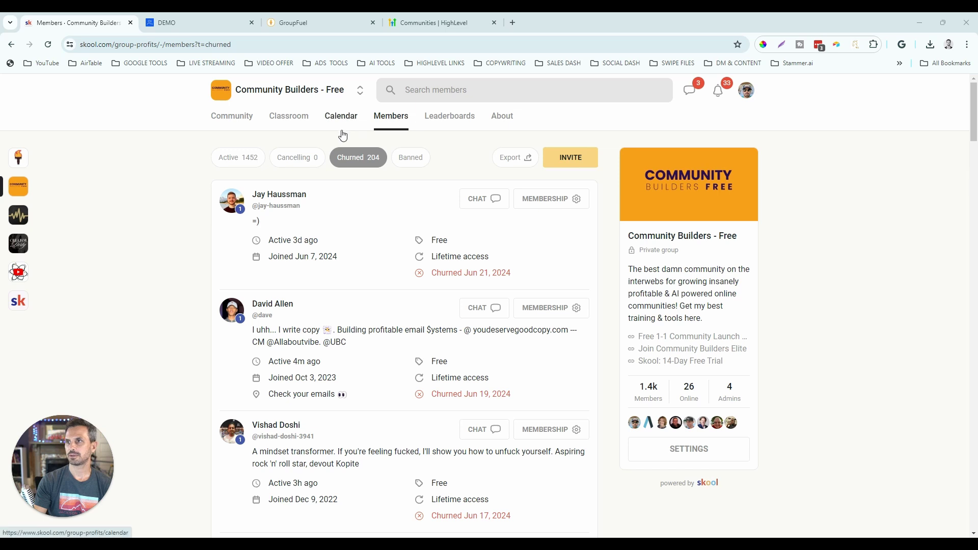
click(220, 157)
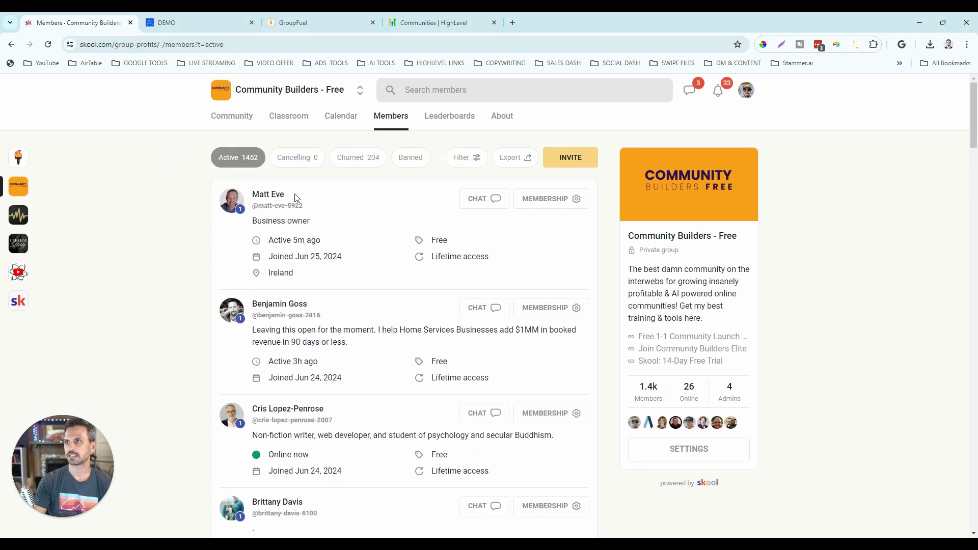
click(288, 168)
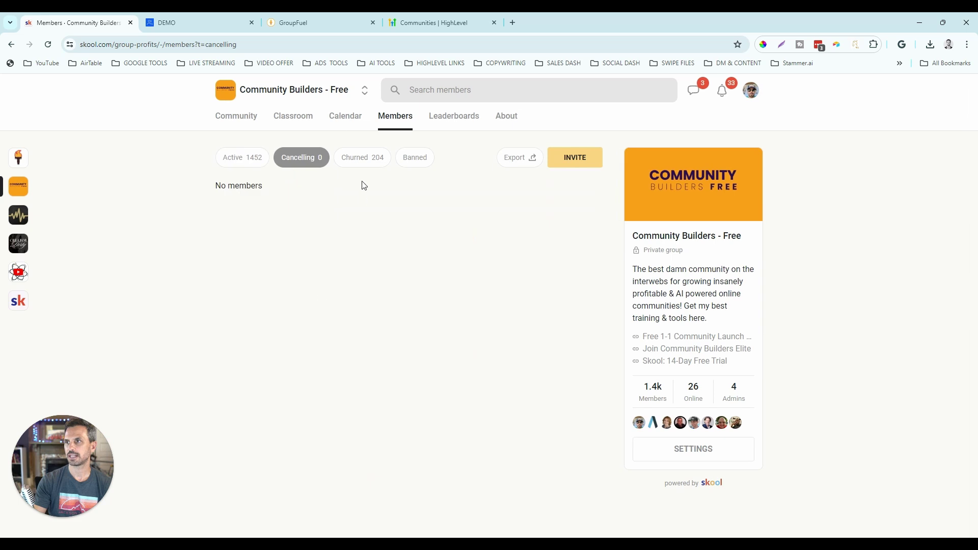
click(363, 157)
click(410, 162)
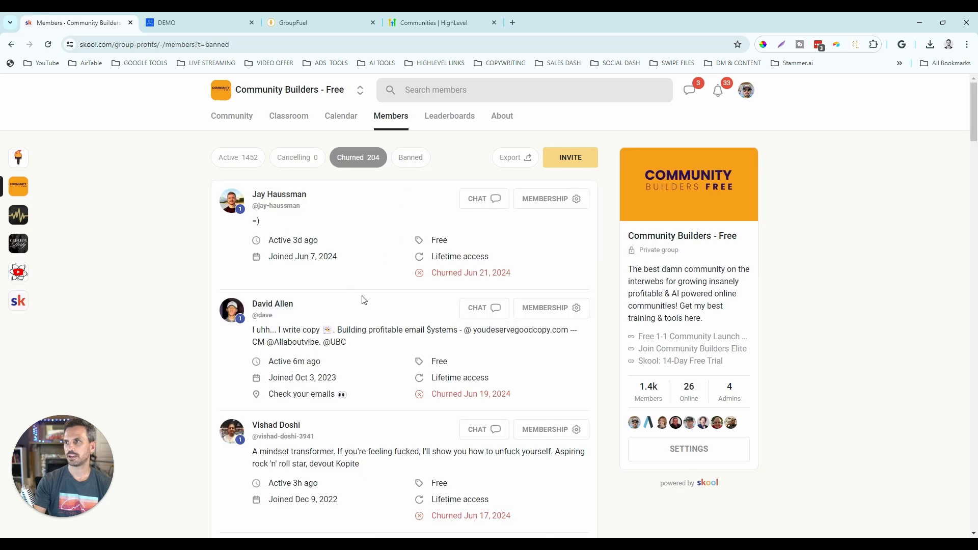
- Compare the DEMO community's member filters and leaderboard with the Members and Leaderboards pages in Skool
click(173, 24)
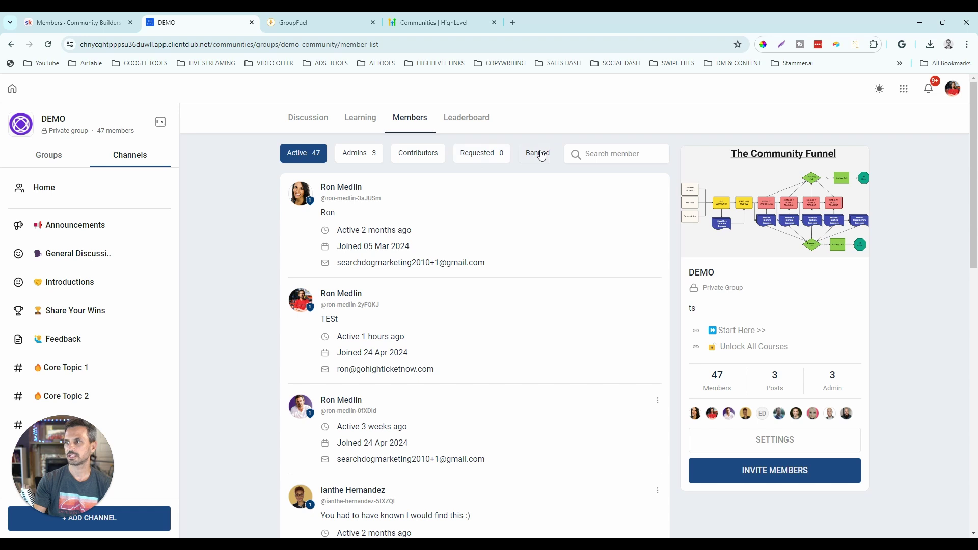
click(99, 23)
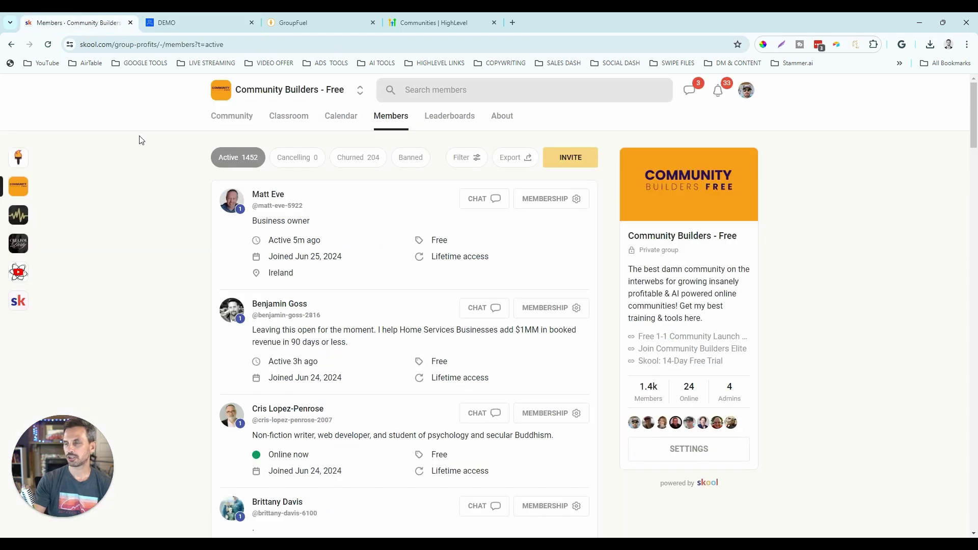
click(359, 164)
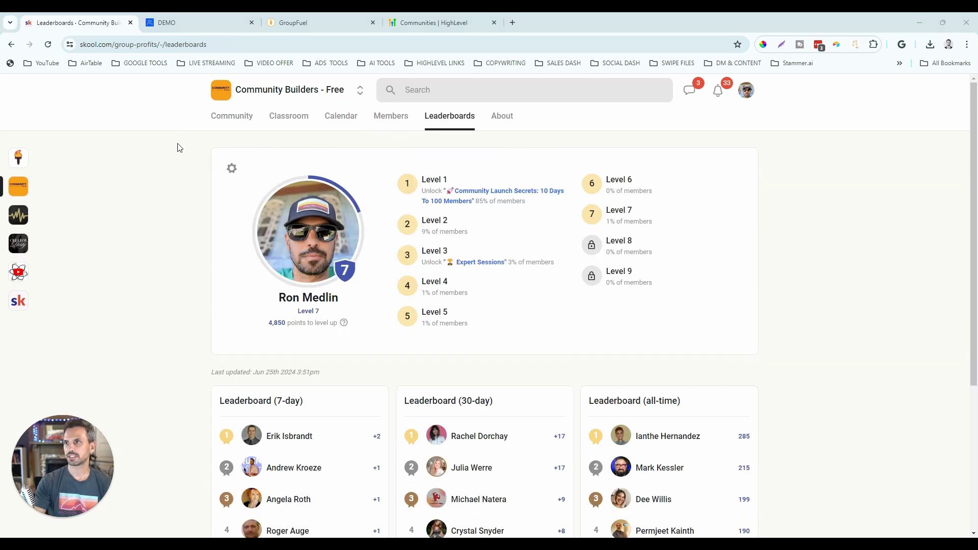
click(180, 20)
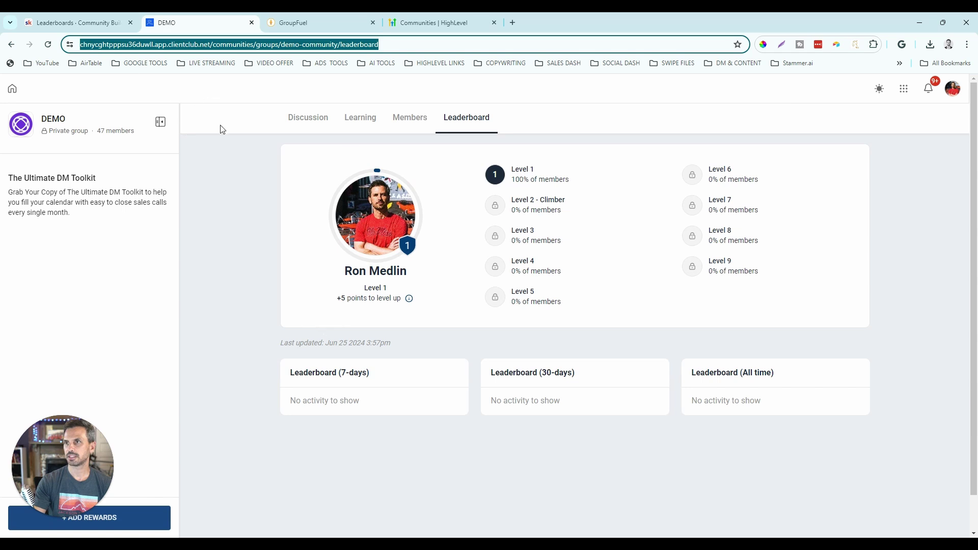
click(91, 26)
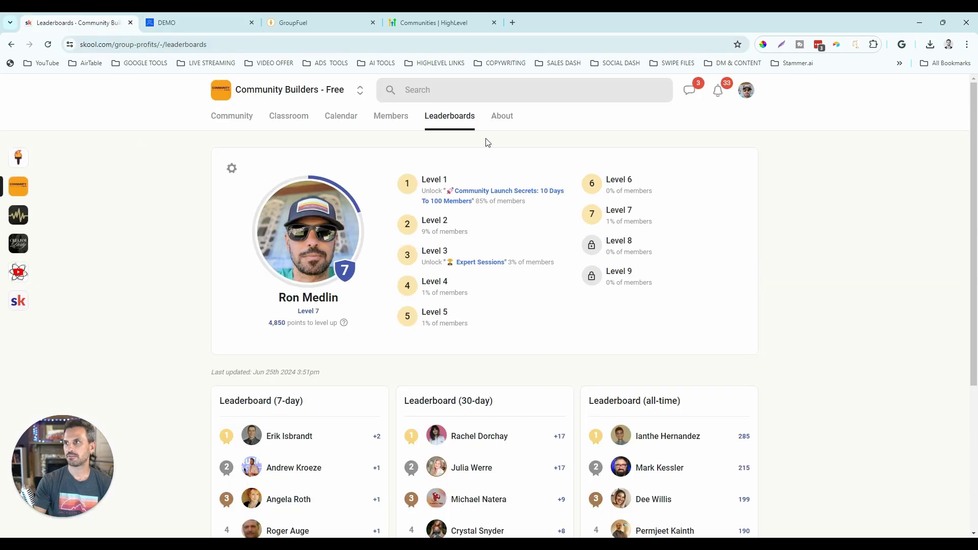
- Read through the Skool community's About page and compare it with the sections available in the DEMO community
click(506, 117)
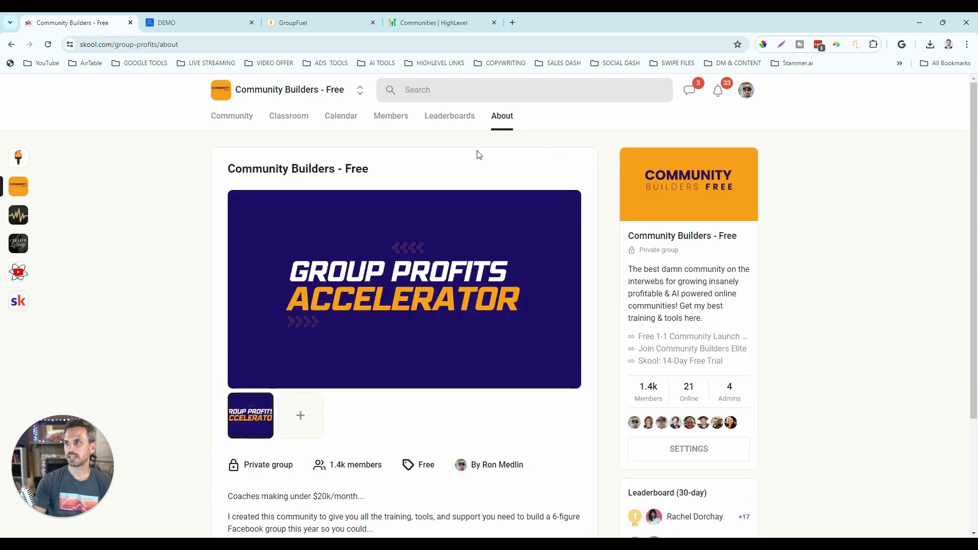
scroll(479, 155, down, 1)
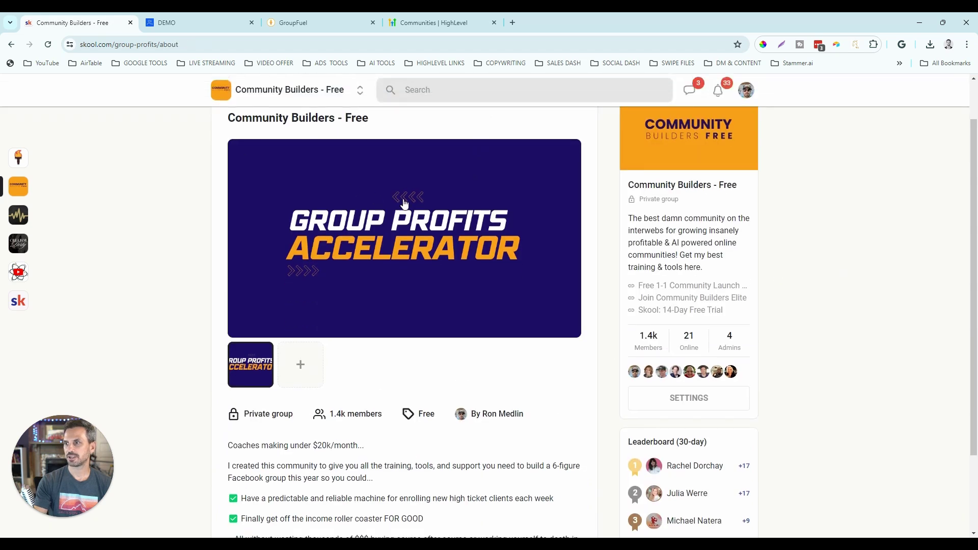
scroll(364, 242, up, 1)
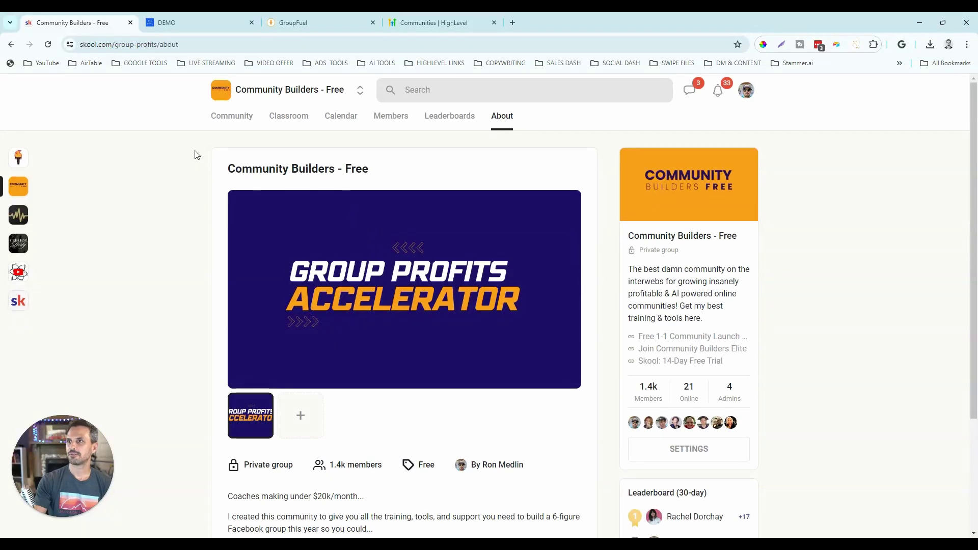
scroll(213, 155, down, 1)
scroll(528, 143, up, 1)
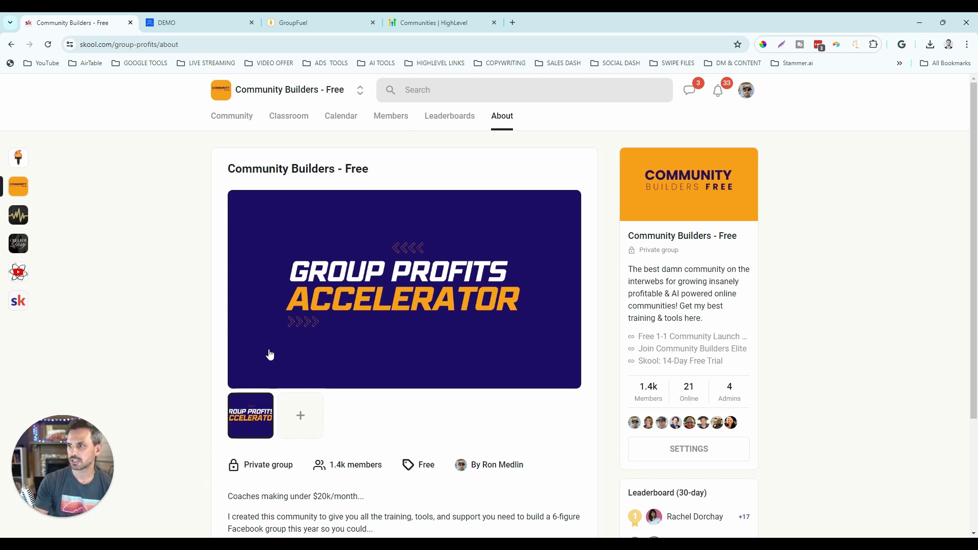
scroll(291, 387, down, 2)
scroll(306, 423, down, 3)
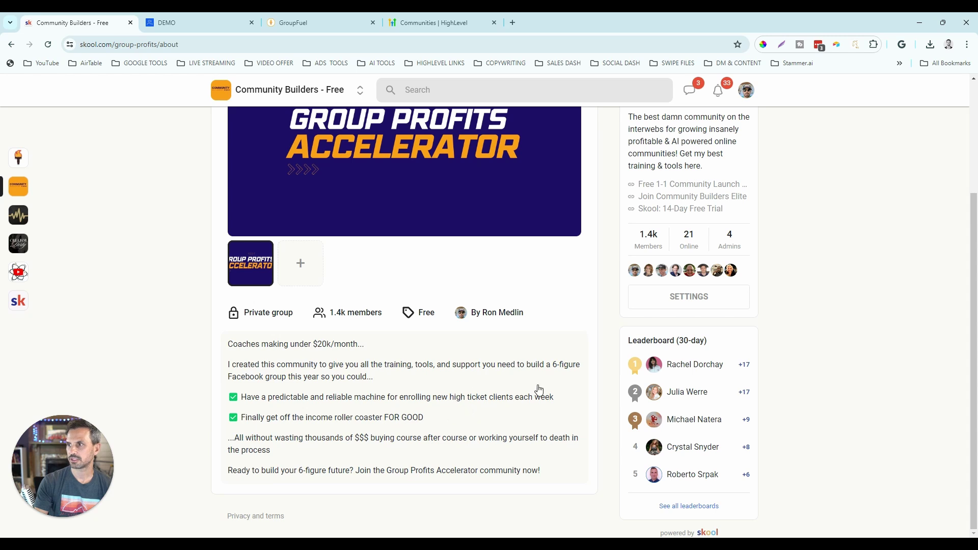
click(198, 24)
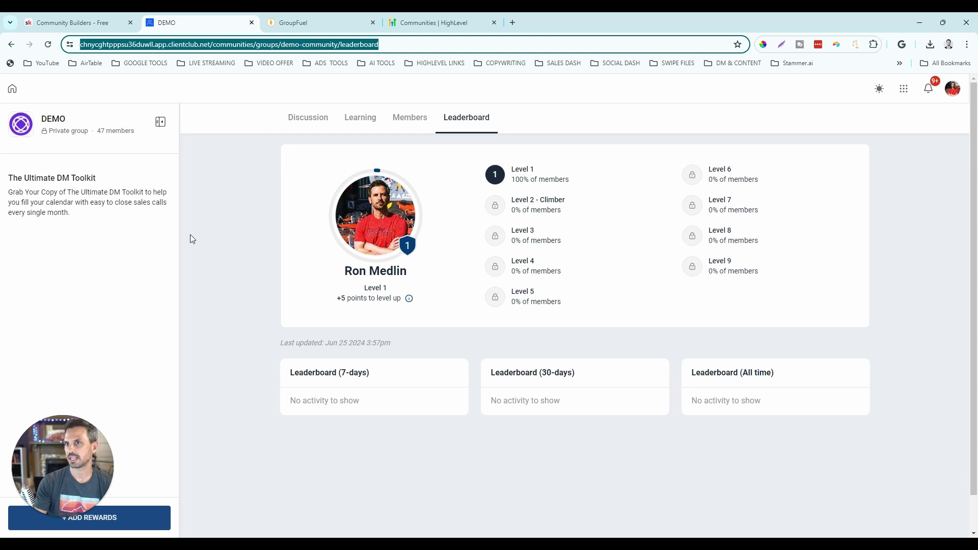
- Go from the Skool community's main feed and settings to the group settings of the DEMO community
key(ctrl+shift+Tab)
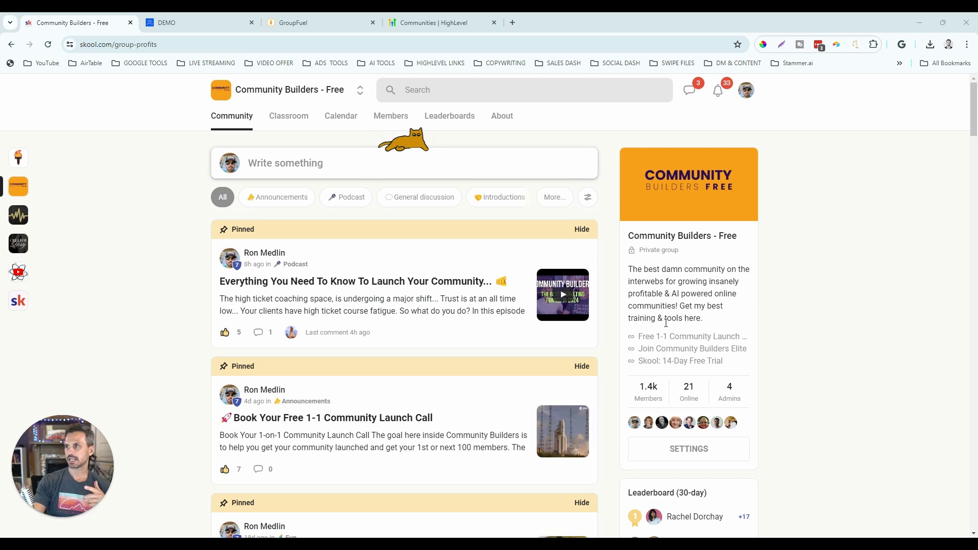
click(686, 451)
click(191, 25)
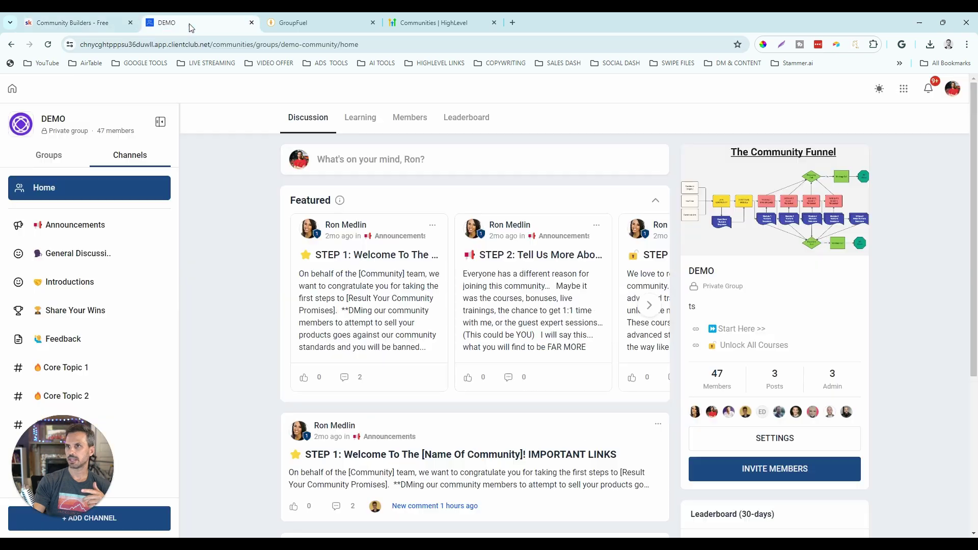
click(777, 441)
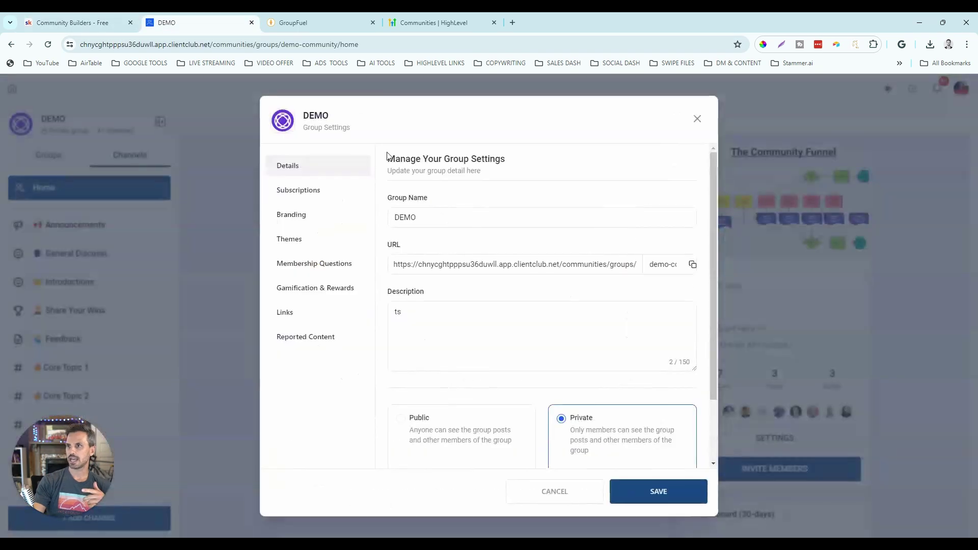
- Examine the DEMO group's Branding settings, including favicon, cover image, logo and the advanced Custom JS and Custom CSS fields
click(306, 217)
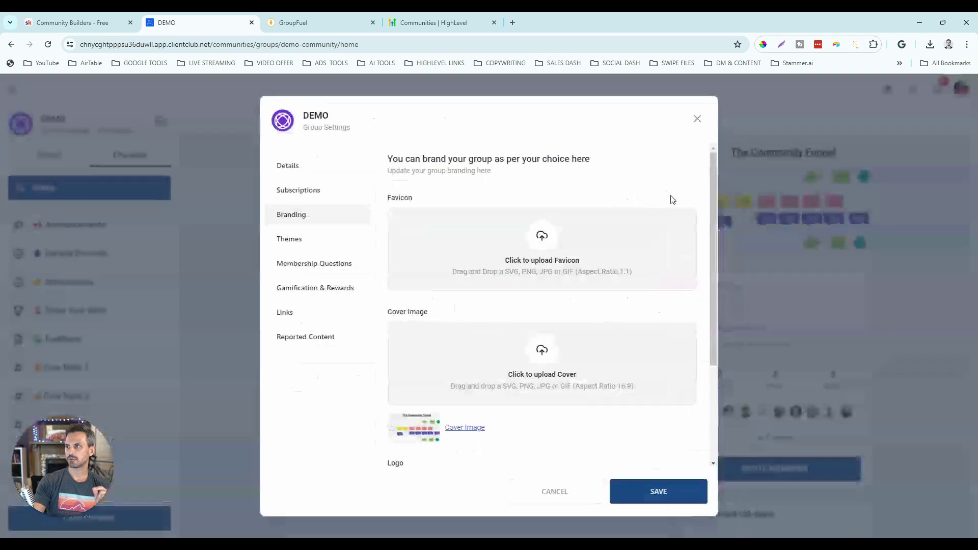
scroll(679, 221, down, 3)
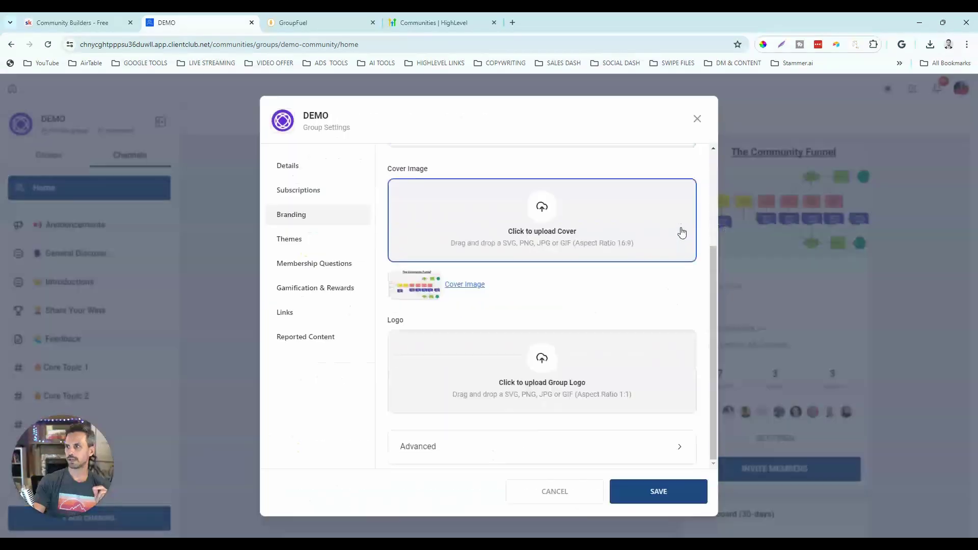
click(518, 452)
scroll(611, 340, down, 7)
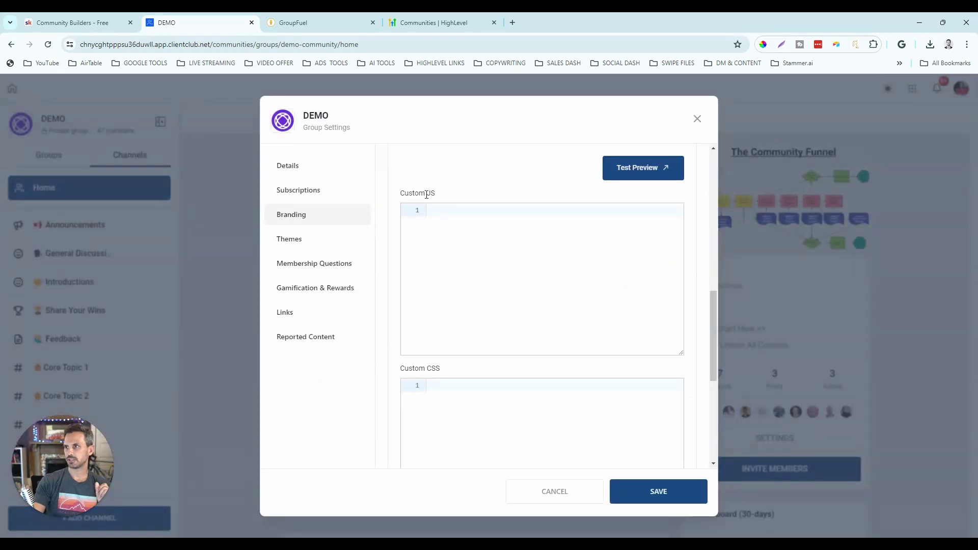
- Read through the Custom CSS and Tracking Code fields in the DEMO group's Branding settings, glancing at the GroupFuel memberships page
scroll(481, 376, down, 1)
scroll(483, 375, down, 4)
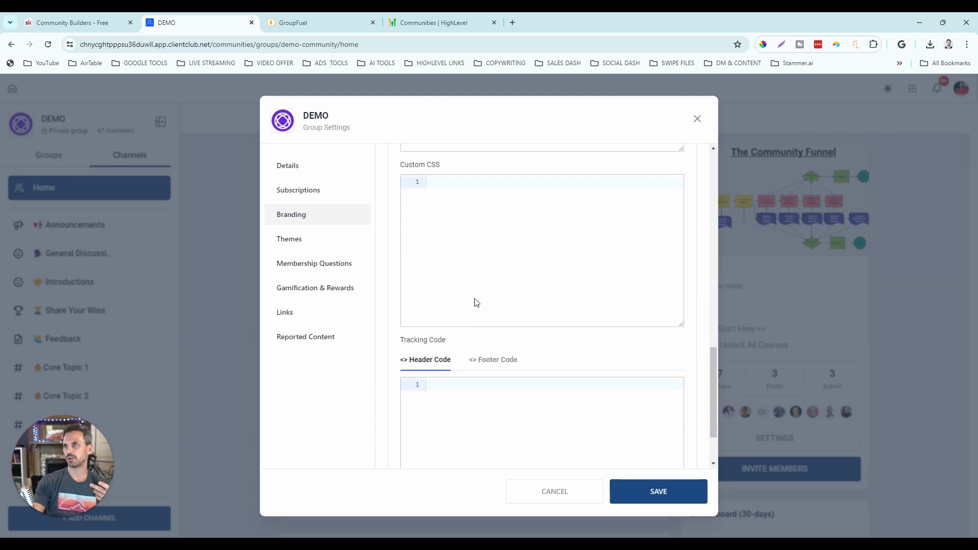
click(318, 21)
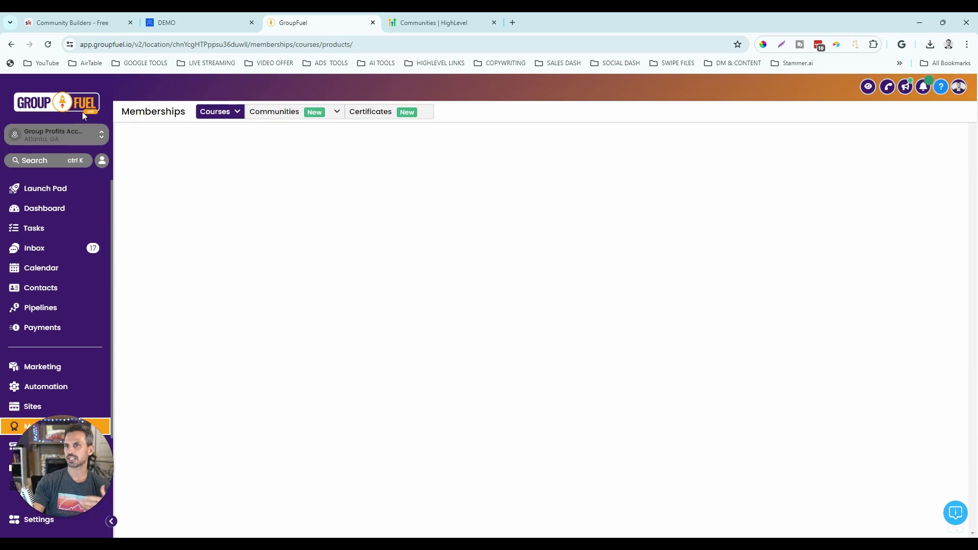
click(194, 24)
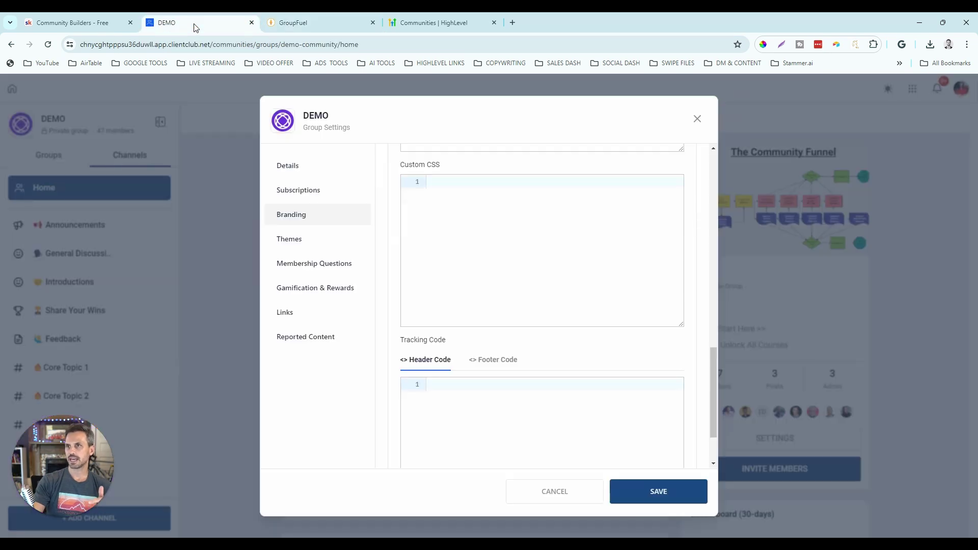
- Examine the color modes and community themes in the DEMO group's settings and compare them with the Skool group settings
click(306, 246)
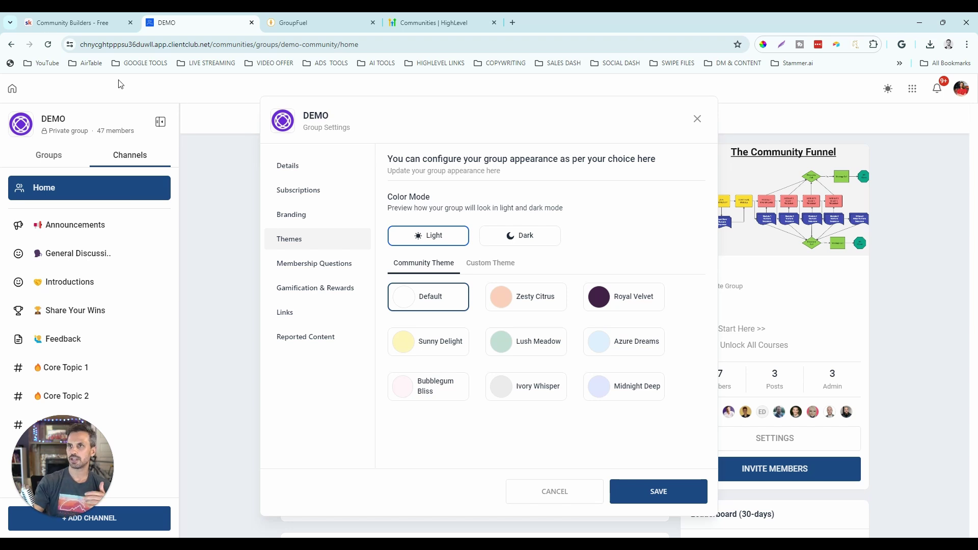
click(61, 22)
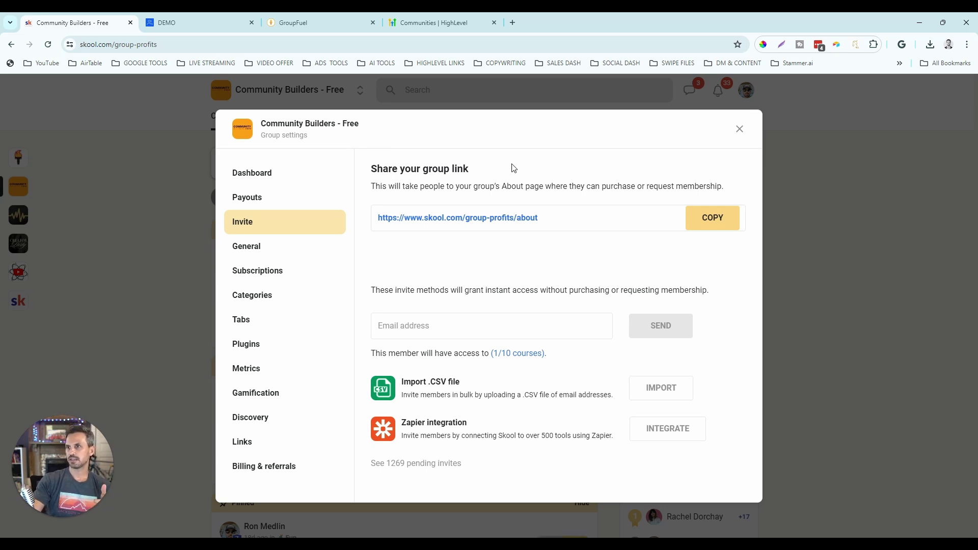
click(166, 21)
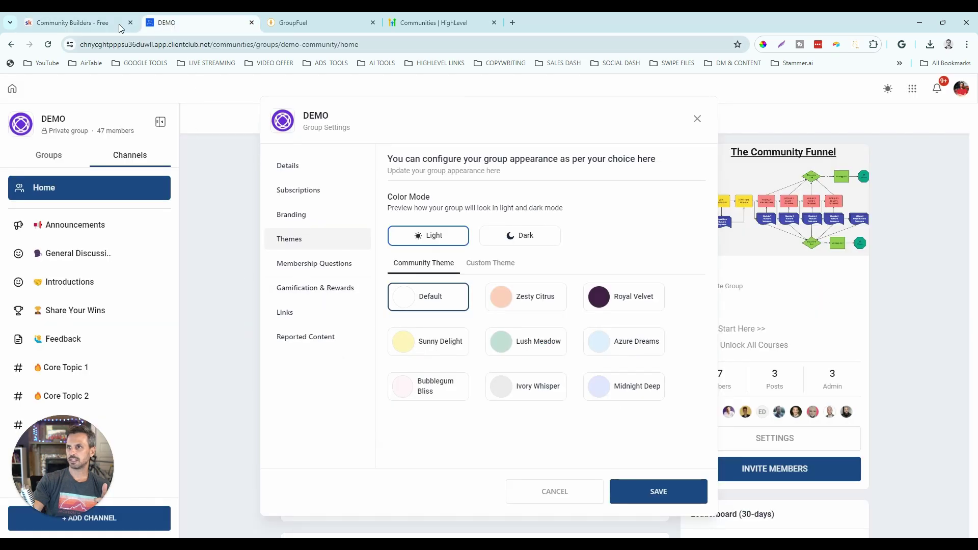
click(76, 22)
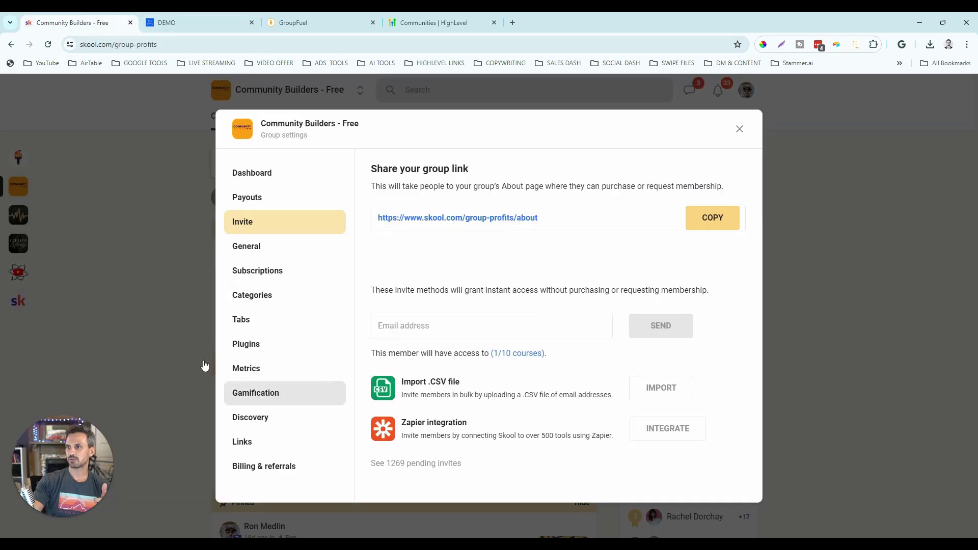
- Leave the Skool group settings and open the form for a new course in the community's Classroom
click(166, 322)
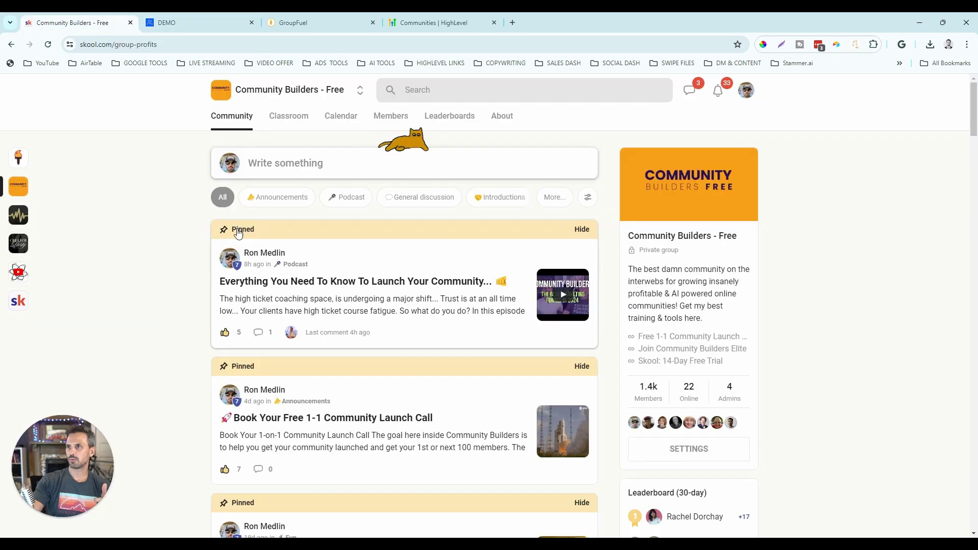
click(294, 123)
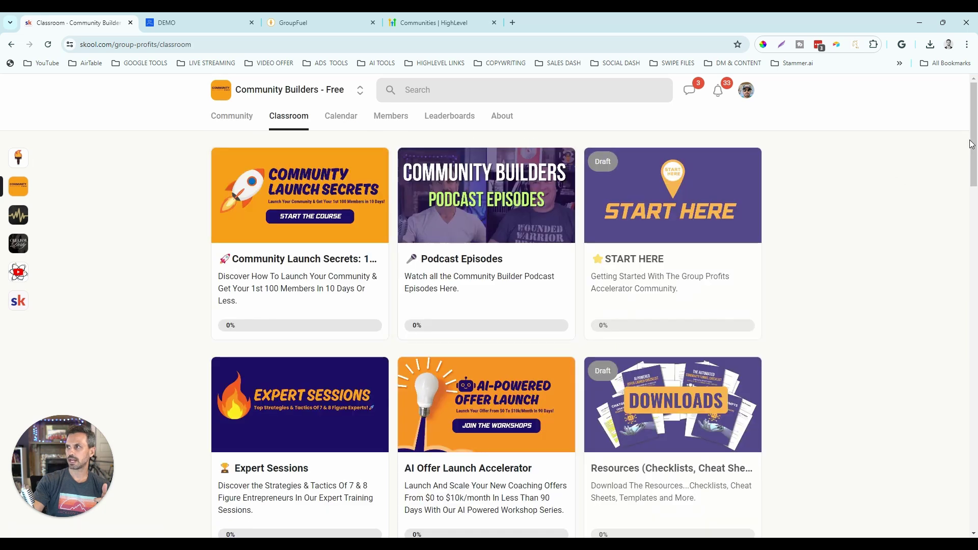
scroll(954, 448, down, 20)
click(685, 387)
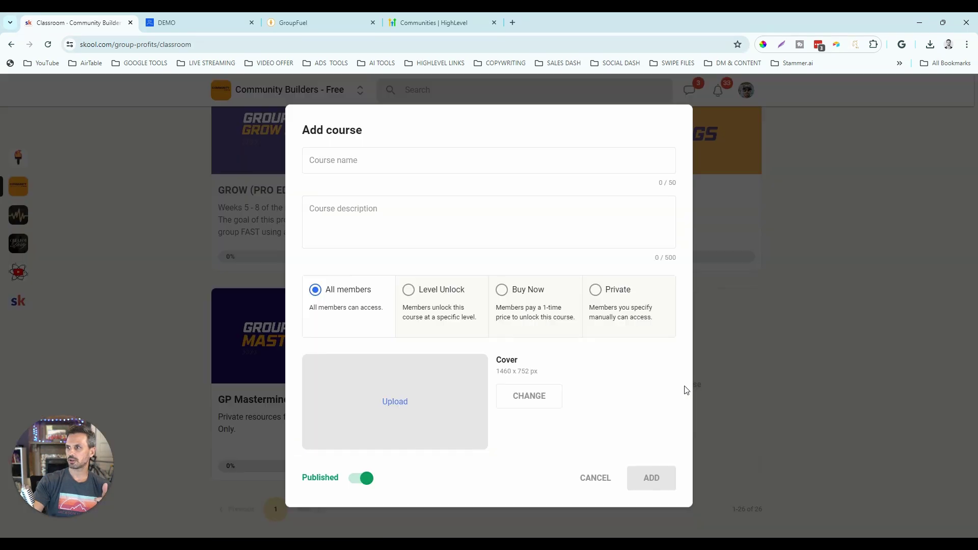
- Choose Level Unlock as the new course's access type and look through the available starting levels
click(366, 155)
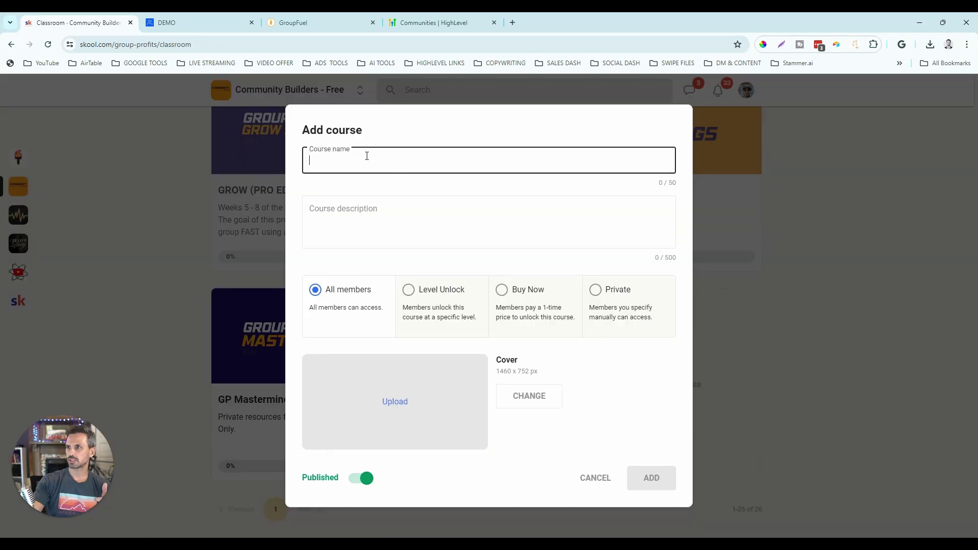
click(368, 207)
click(424, 301)
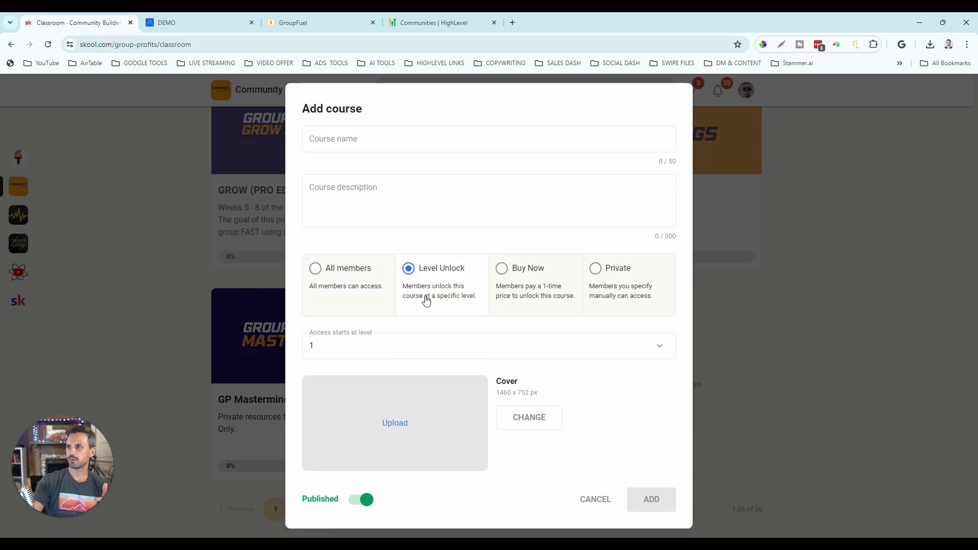
click(461, 343)
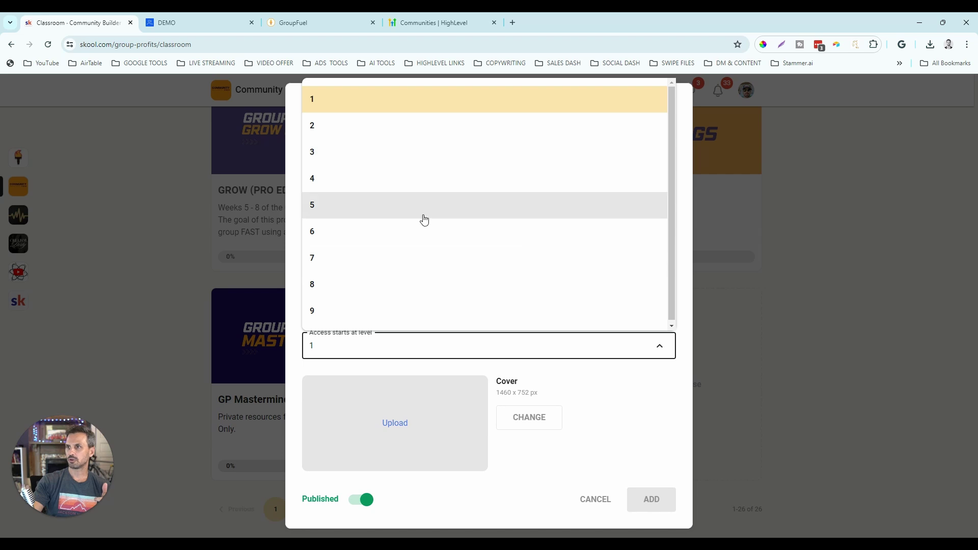
click(684, 196)
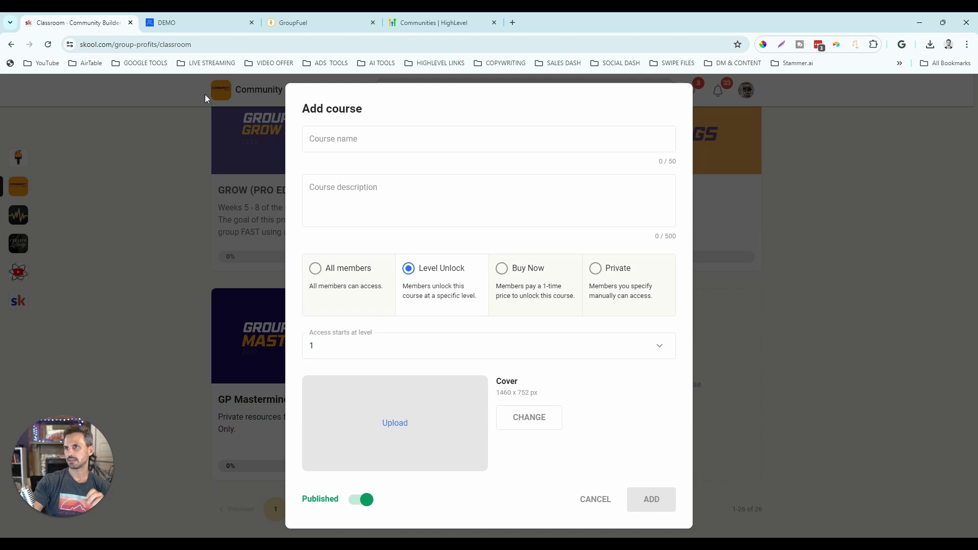
- Go back to the DEMO group settings and examine the gamification levels and the rewards
click(194, 29)
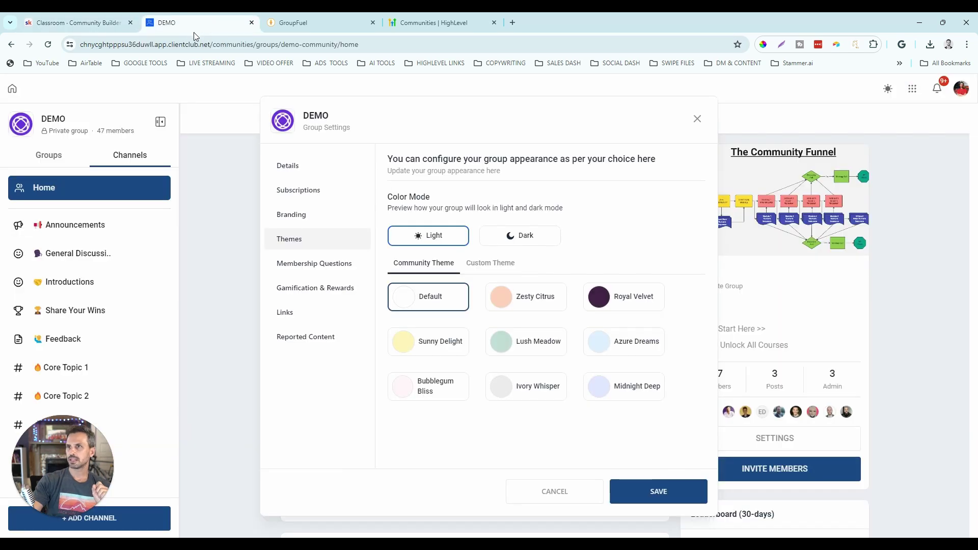
click(345, 292)
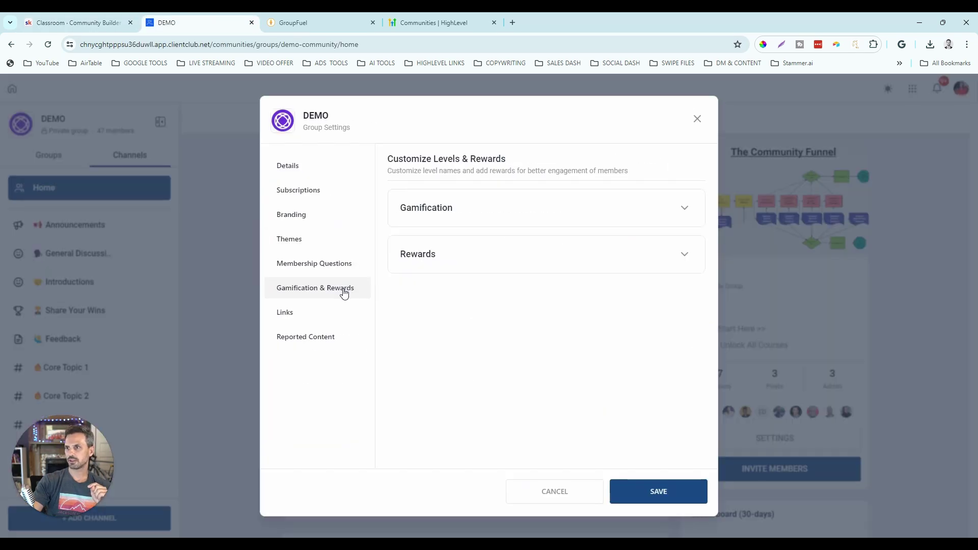
click(674, 211)
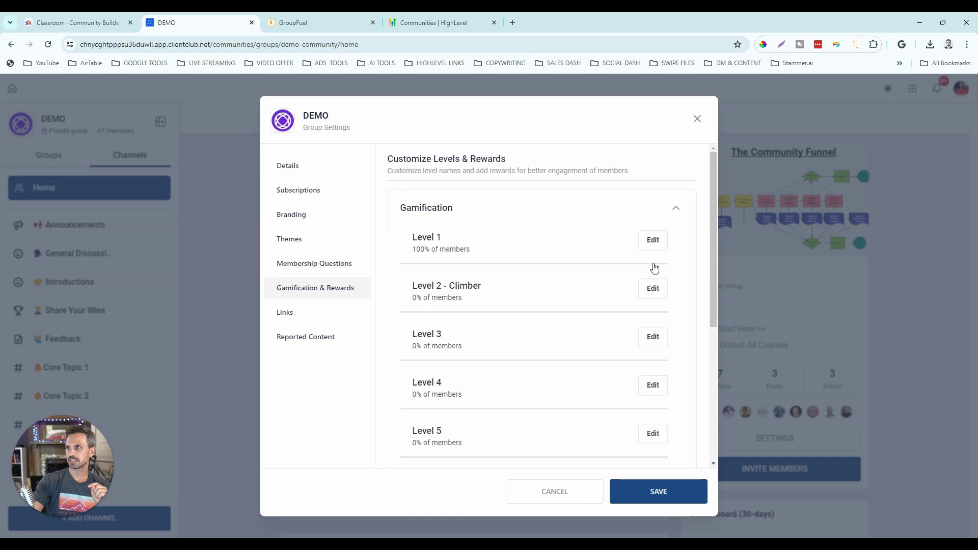
click(675, 212)
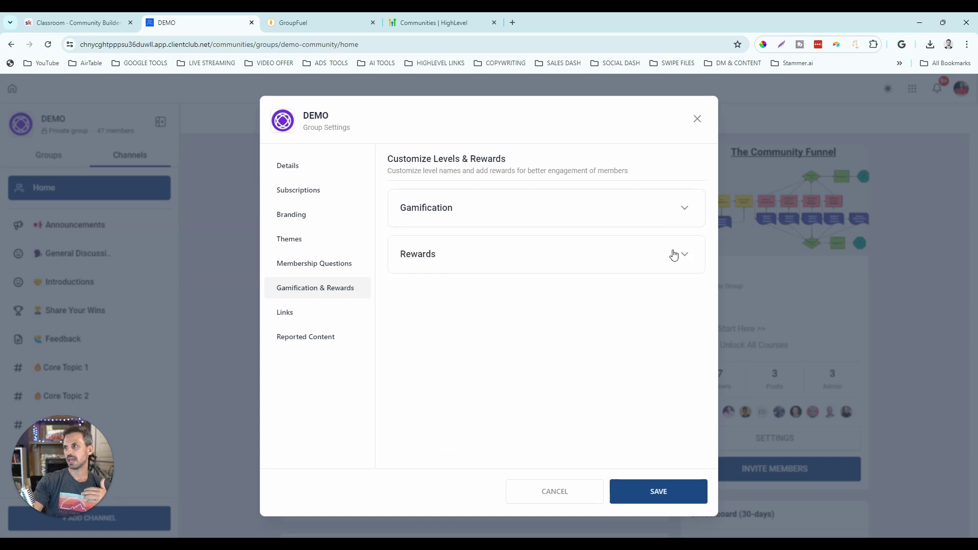
click(657, 254)
- Remove the "ters" reward from the DEMO group and add a reward titled "tre" with the description "test"
click(581, 287)
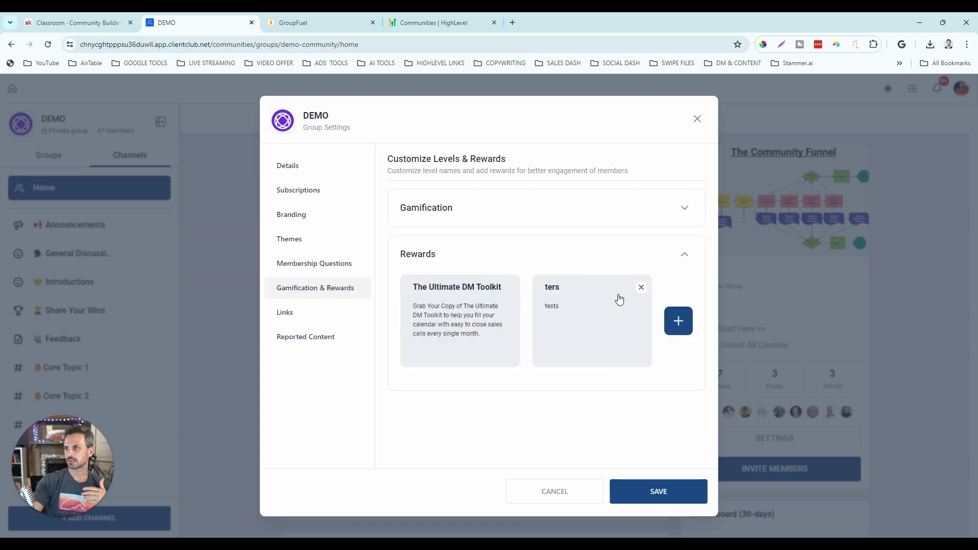
click(641, 288)
click(556, 322)
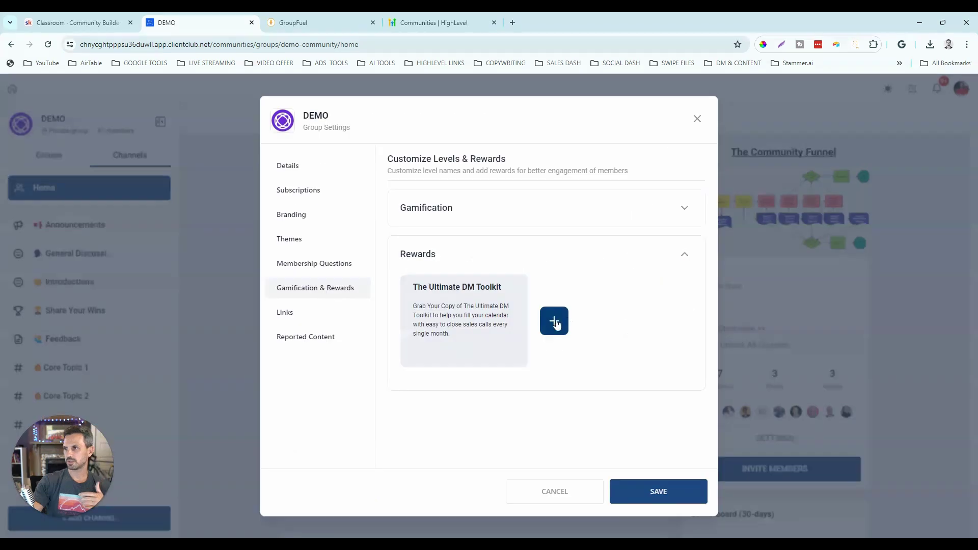
text(tre)
text(test)
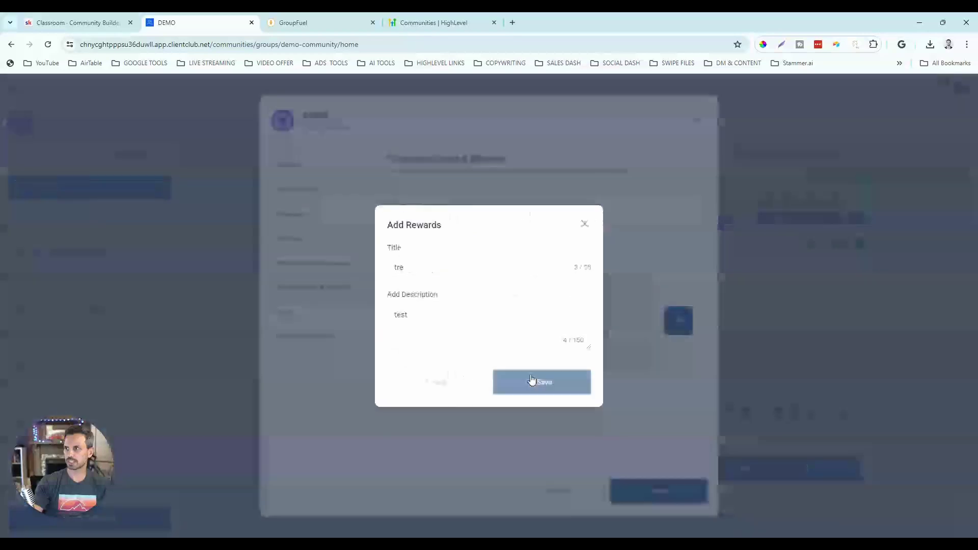
click(532, 381)
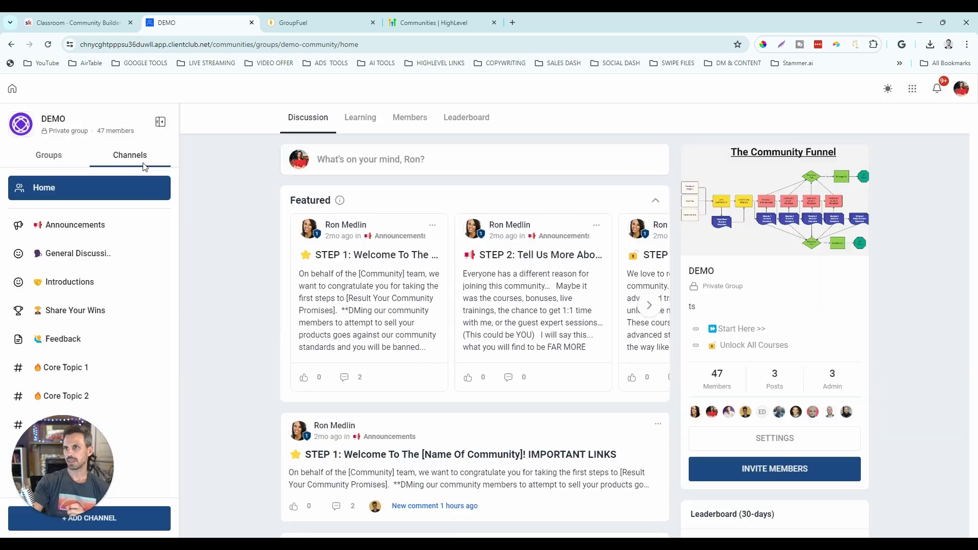
- Switch back to Skool and open the Discover communities page
click(73, 23)
click(352, 97)
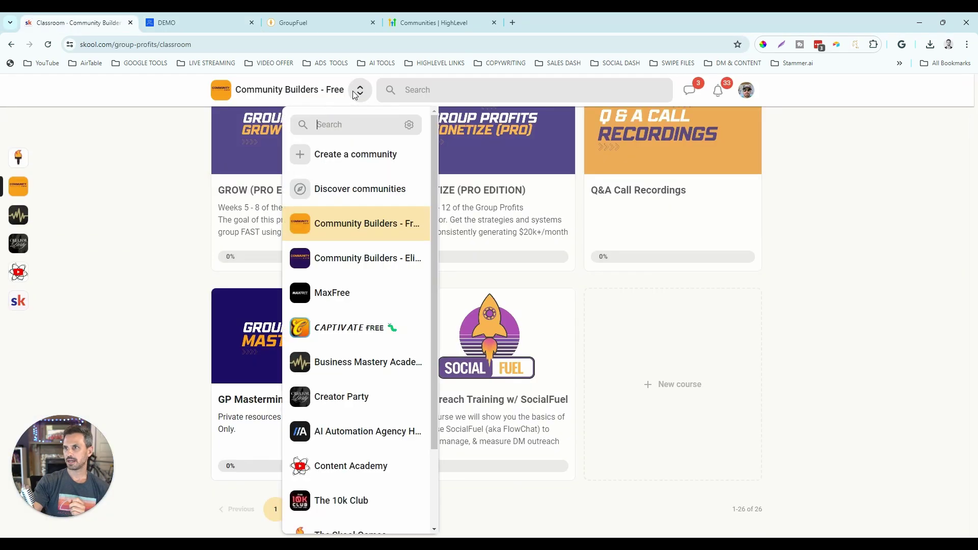
click(339, 197)
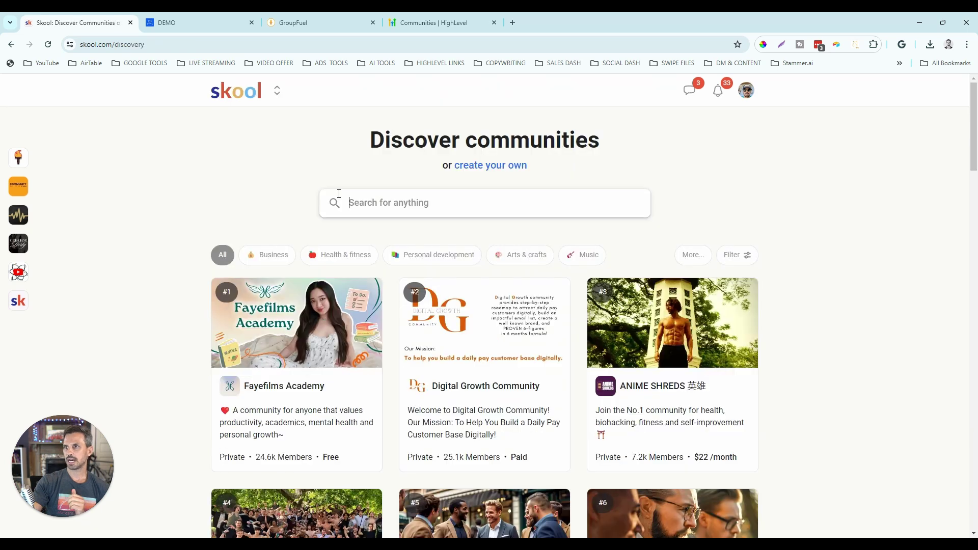